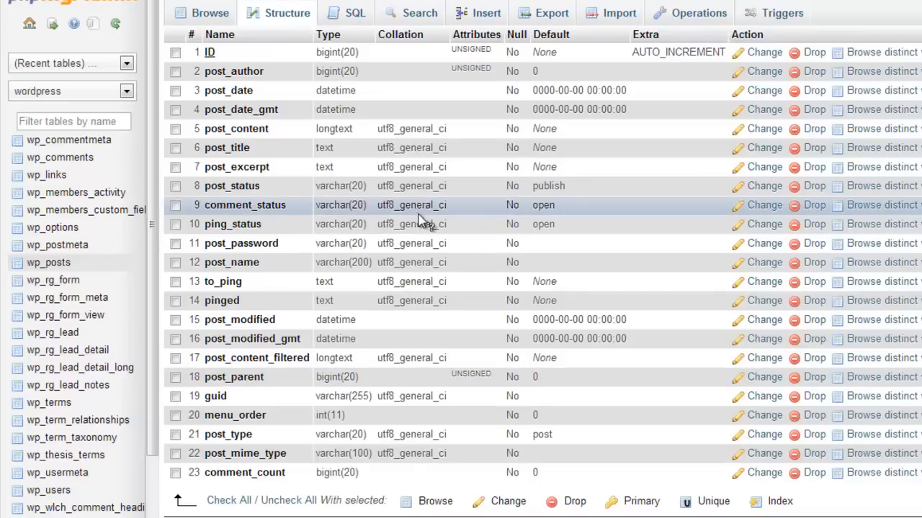
Create a database called mysql_demo from the server's database overview, leaving its collation unset.
click(67, 2)
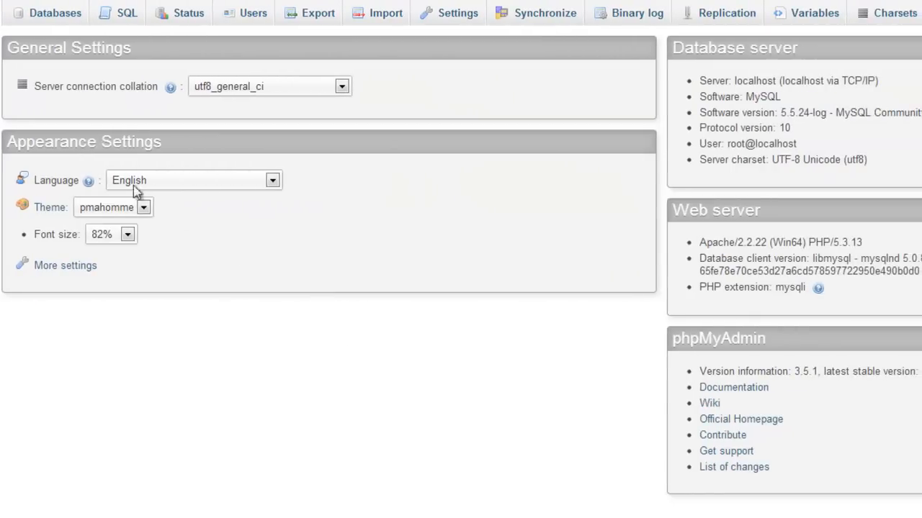
click(45, 14)
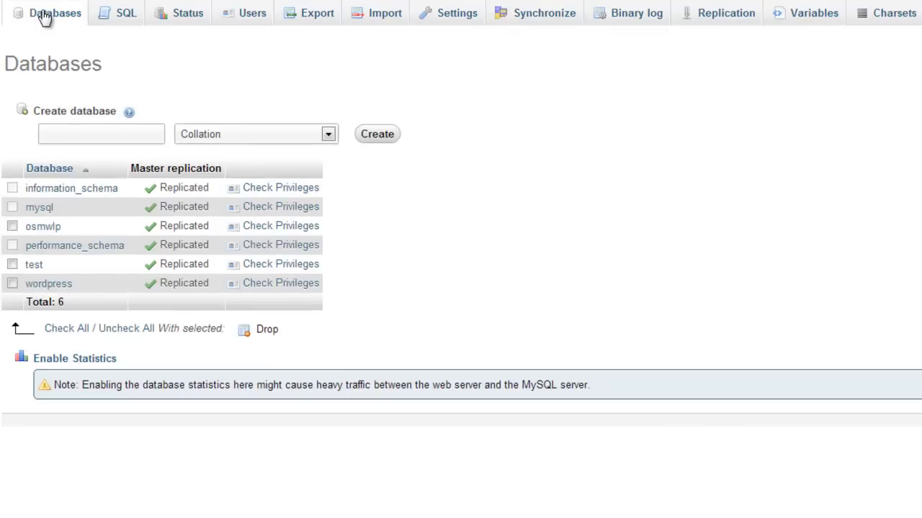
click(82, 132)
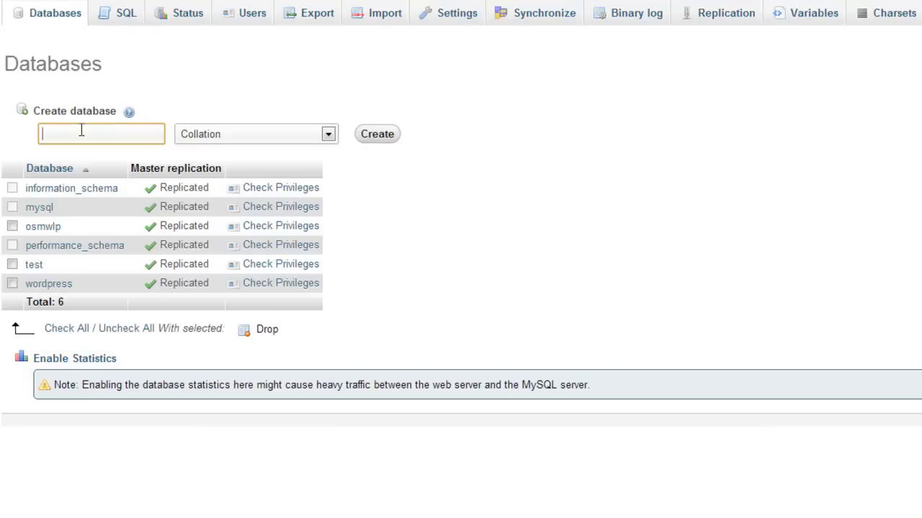
text(mysql_demo)
click(252, 136)
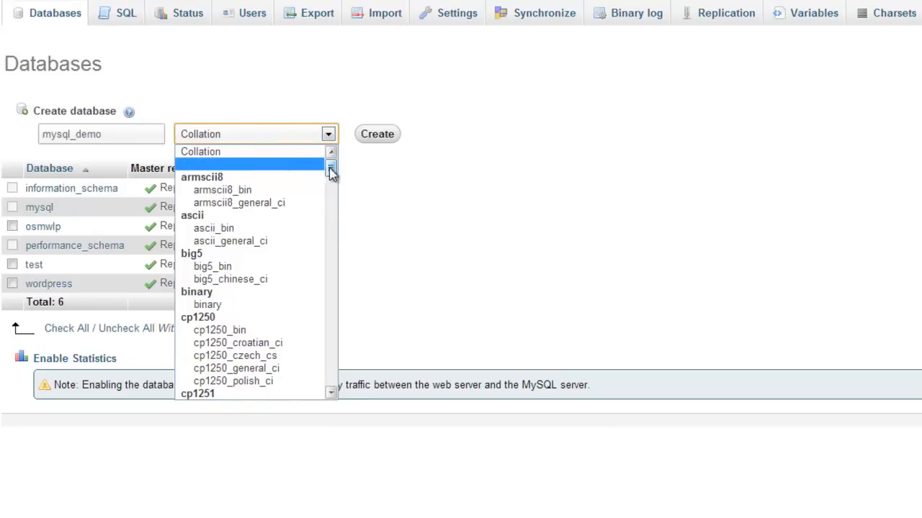
drag(329, 175, 335, 251)
click(528, 246)
click(378, 134)
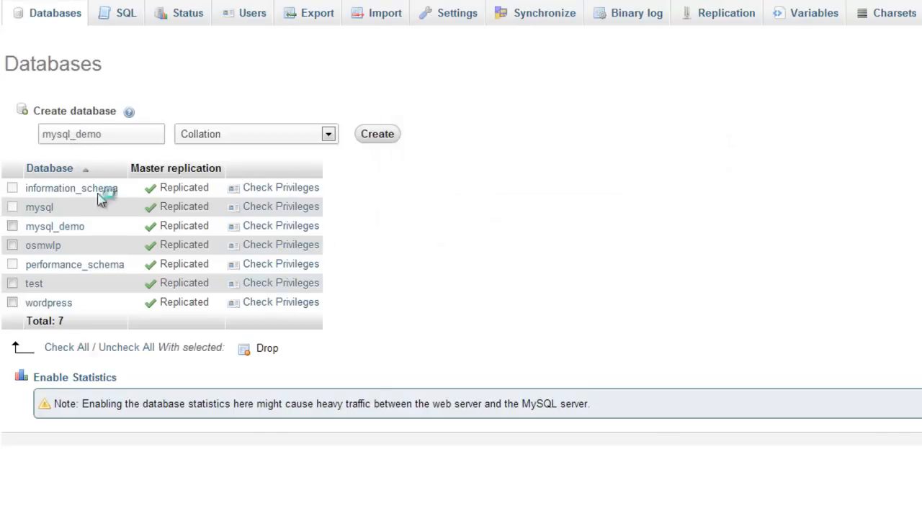
In the mysql_demo database, start a new table called objects with 5 columns.
click(55, 226)
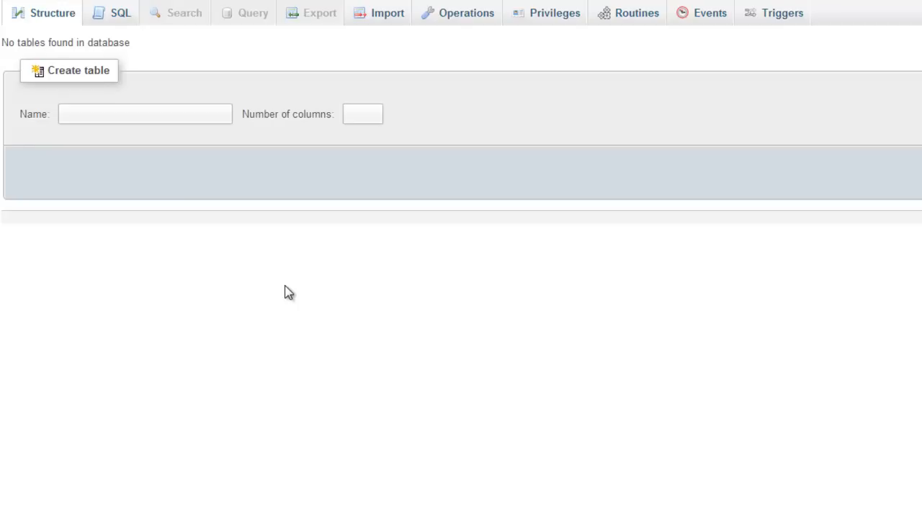
click(153, 116)
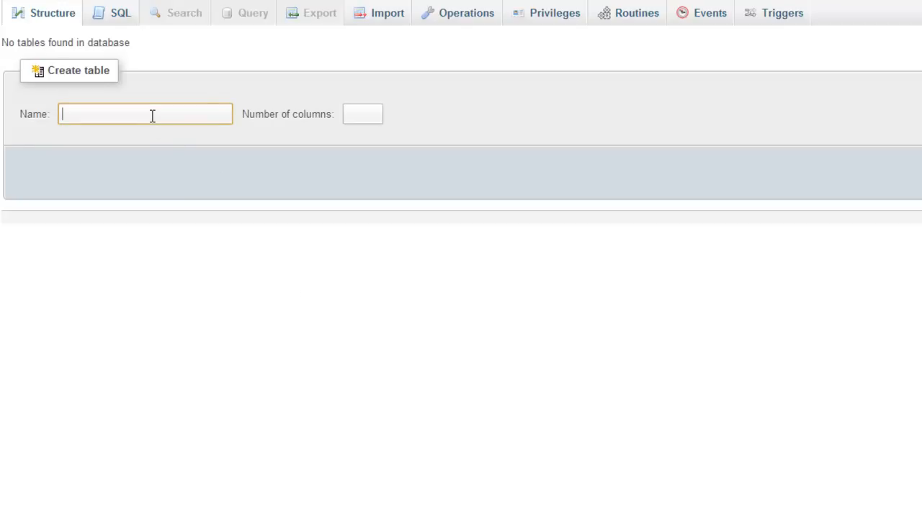
text(objects)
click(446, 331)
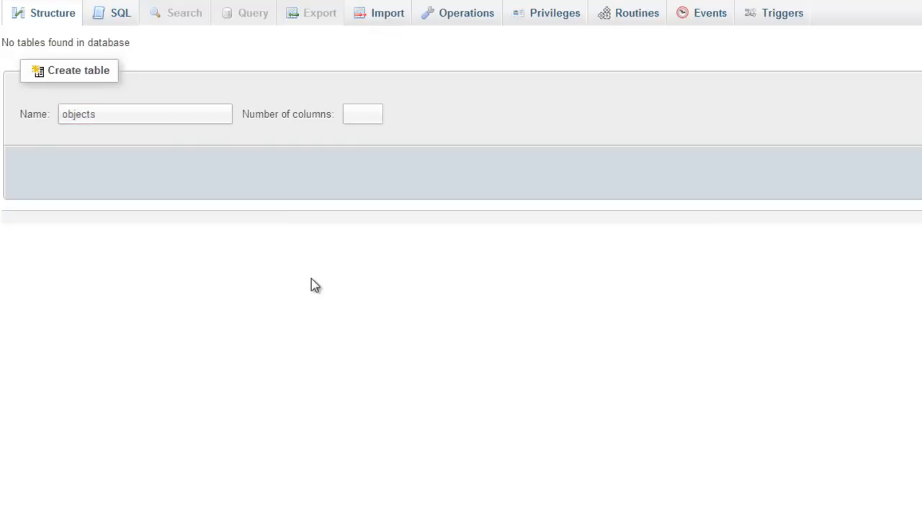
click(365, 113)
text(5)
key(Return)
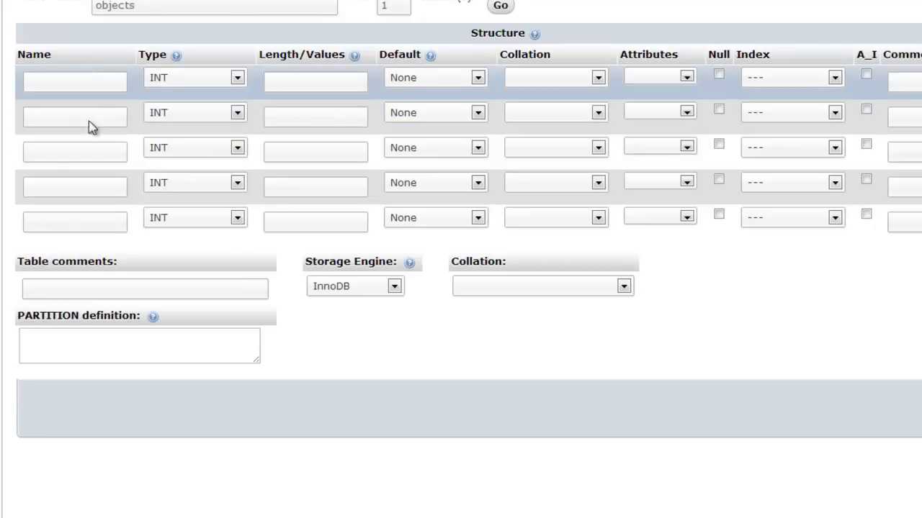
Define the first column of the objects table as ID with type BIGINT and length 20.
click(60, 83)
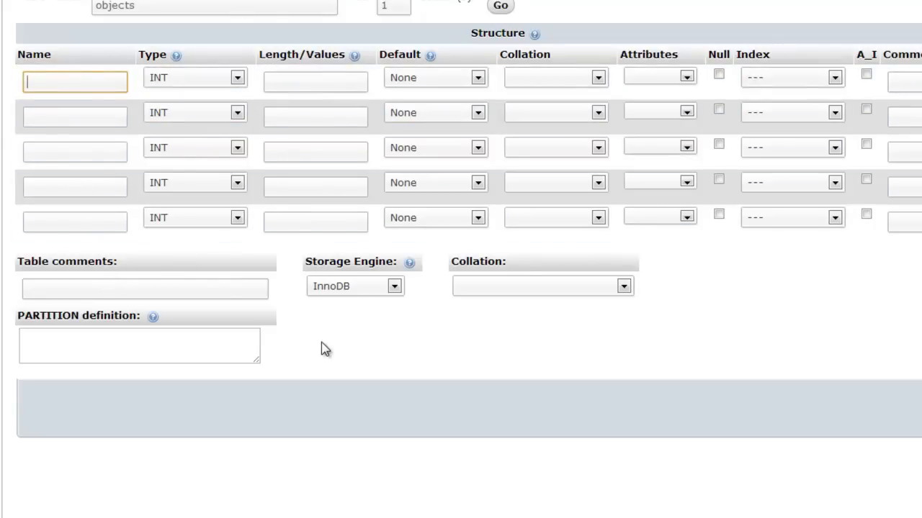
text(ID)
click(236, 78)
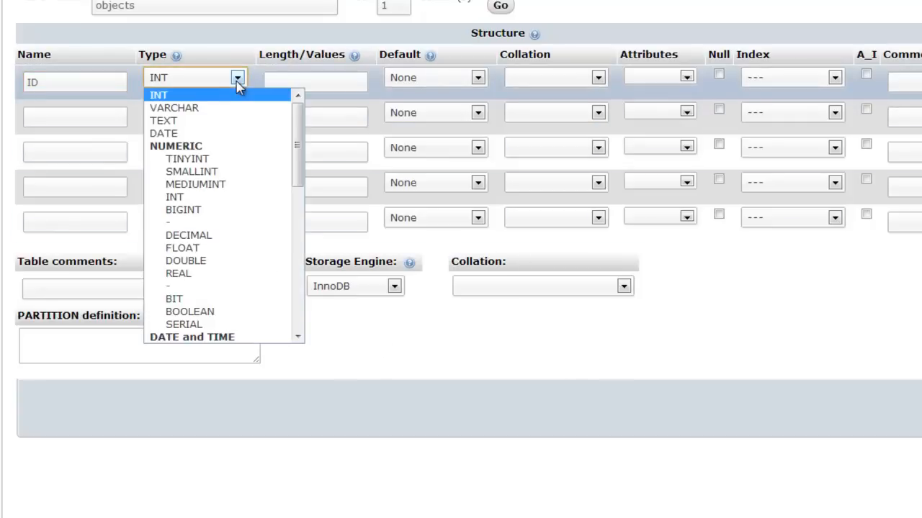
click(189, 210)
click(296, 79)
text(20)
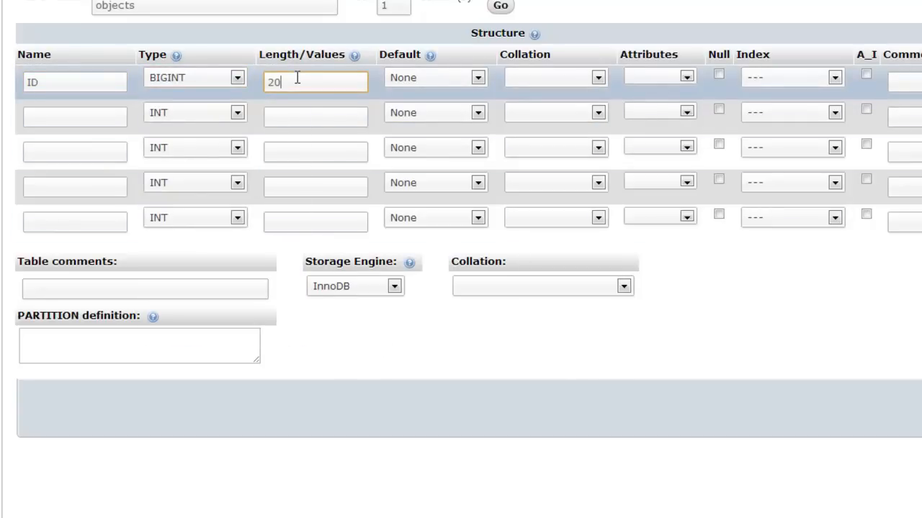
click(461, 515)
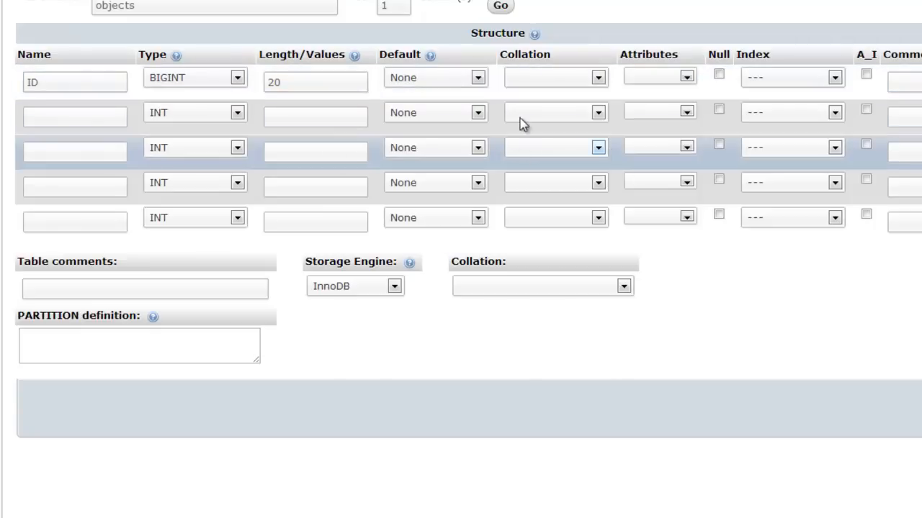
Make the ID column UNSIGNED, give it a PRIMARY index and enable auto-increment.
click(676, 78)
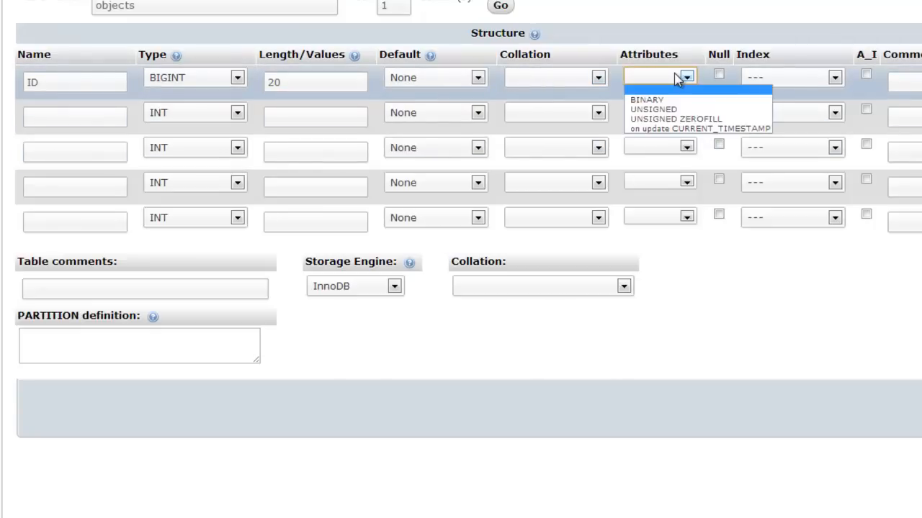
click(664, 112)
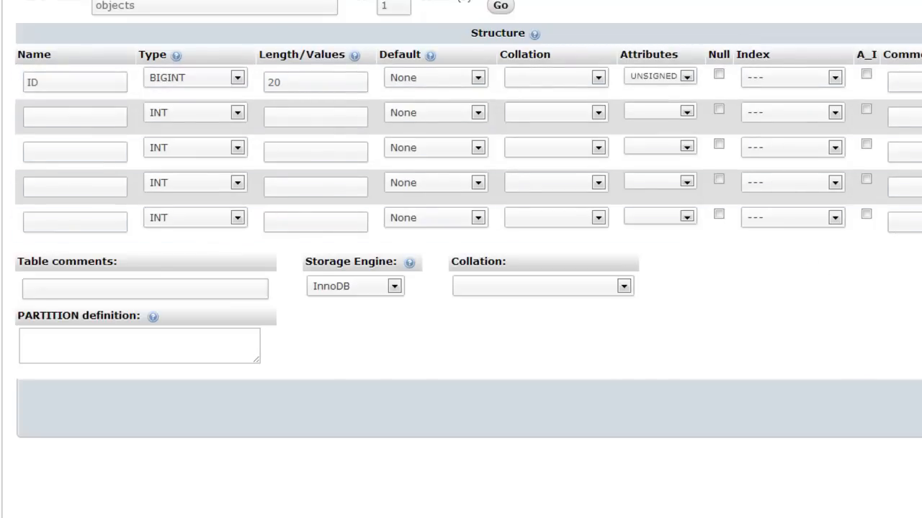
click(834, 78)
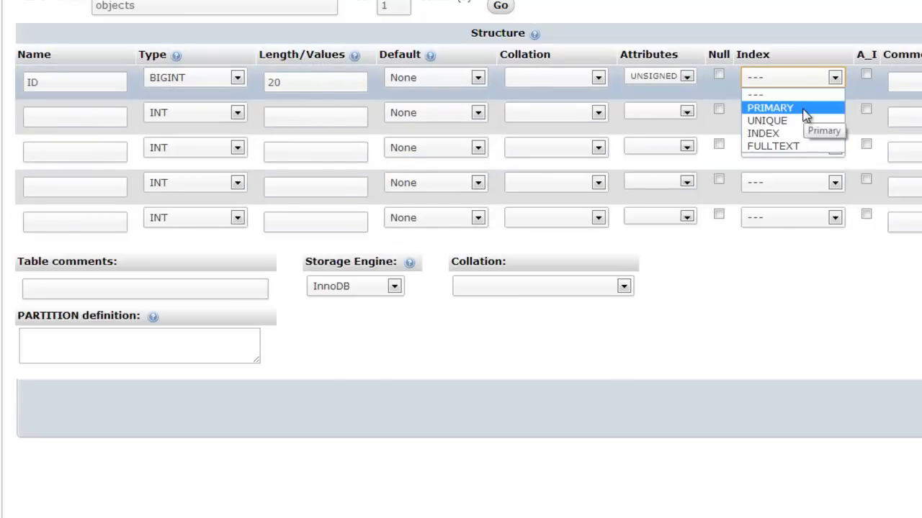
click(770, 108)
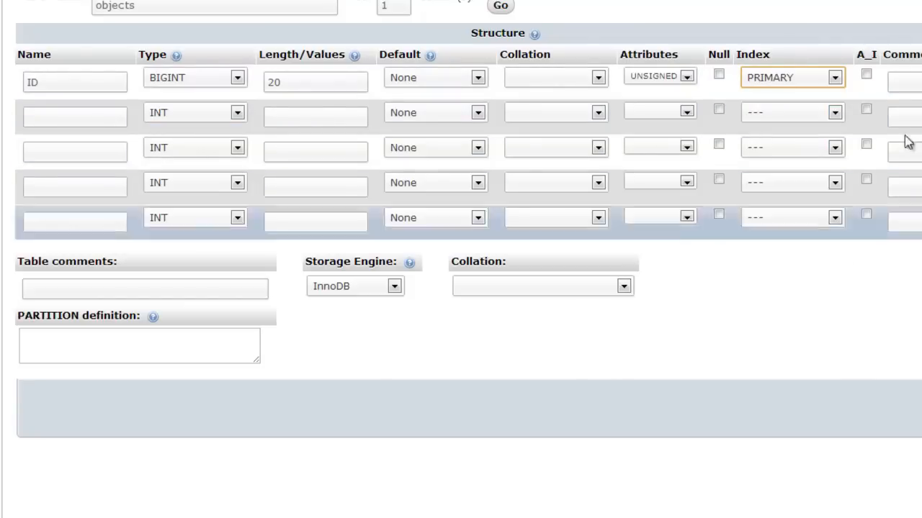
click(867, 75)
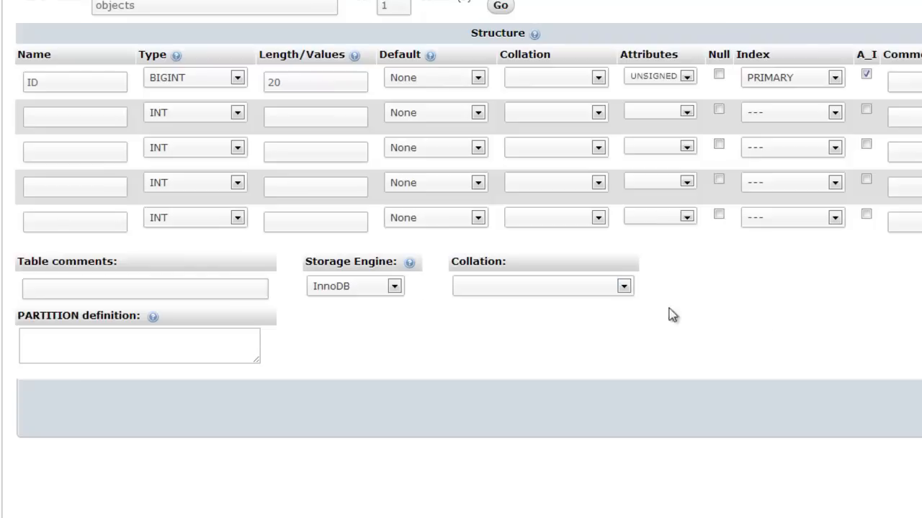
Define the second column as post_title with type TEXT.
click(44, 118)
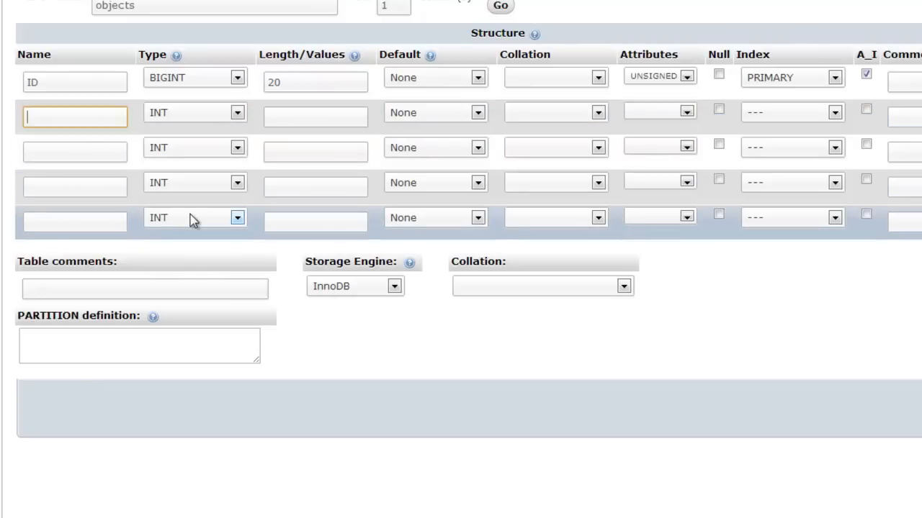
text(post_title)
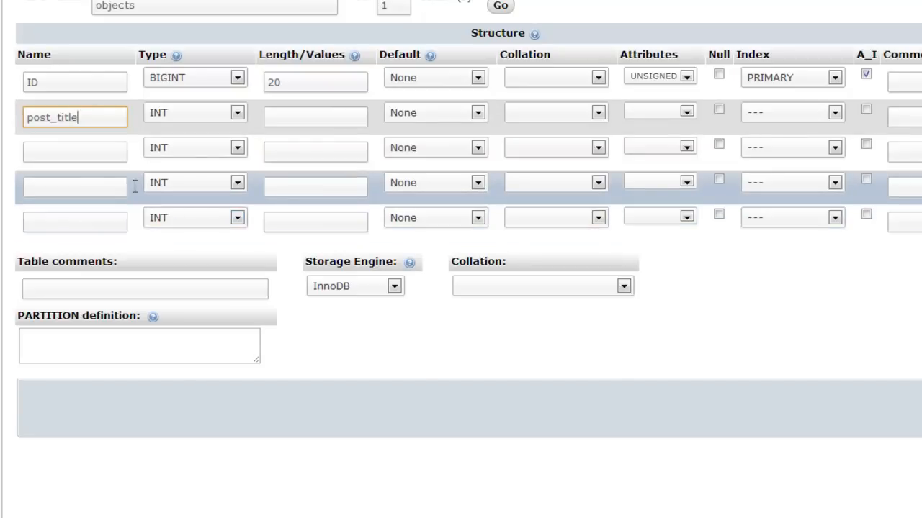
click(237, 113)
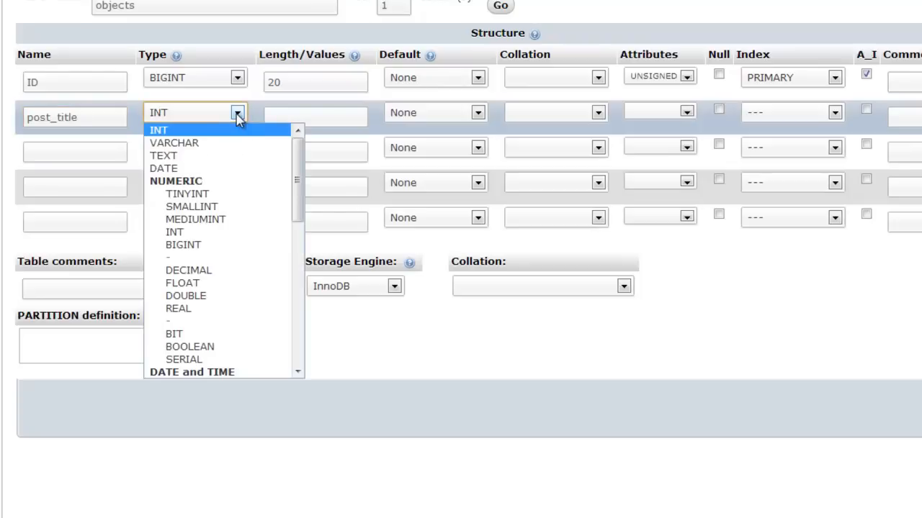
click(189, 157)
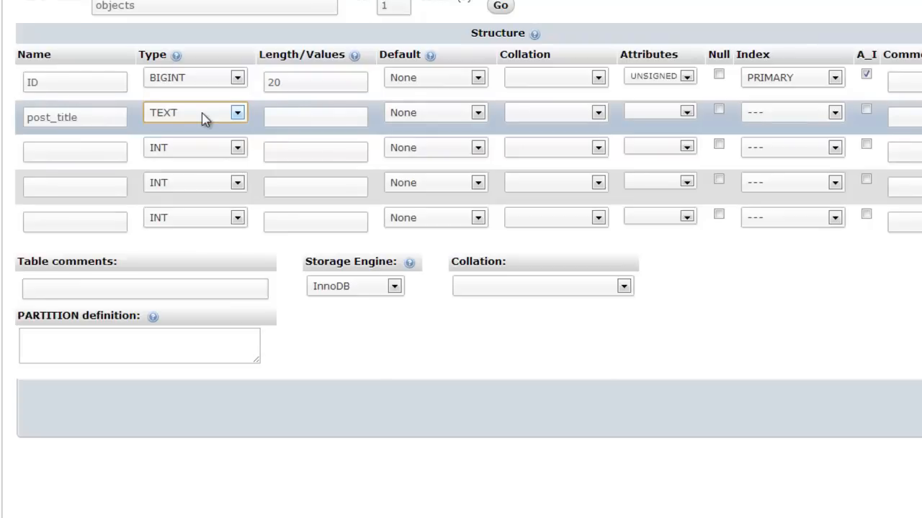
Define the third column as post_content with type LONGTEXT.
click(57, 154)
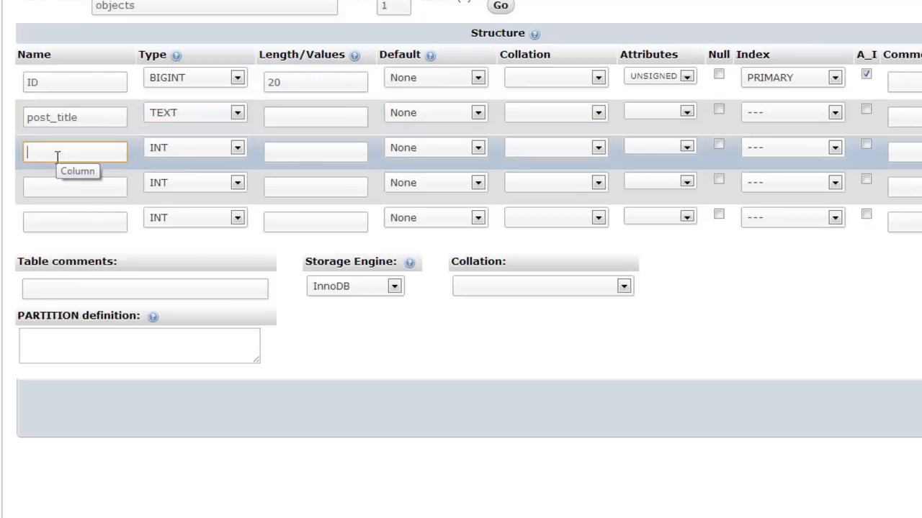
text(post_content)
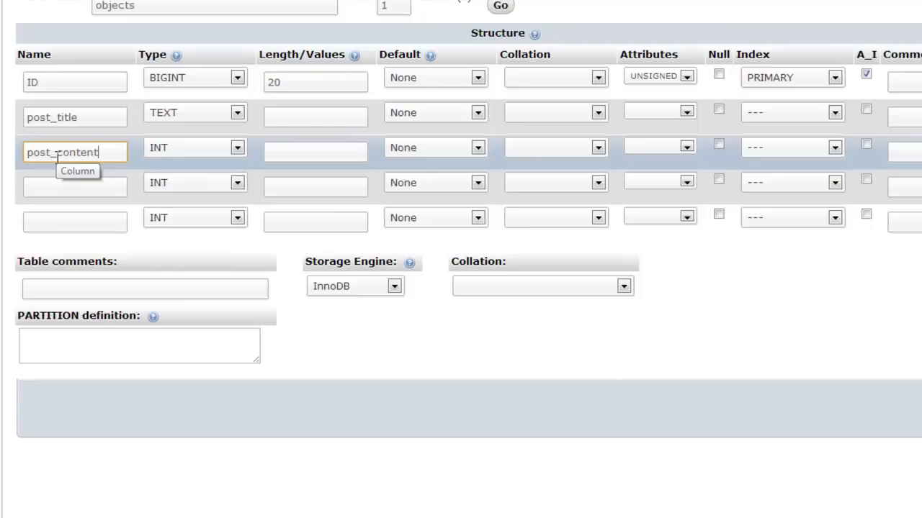
click(237, 149)
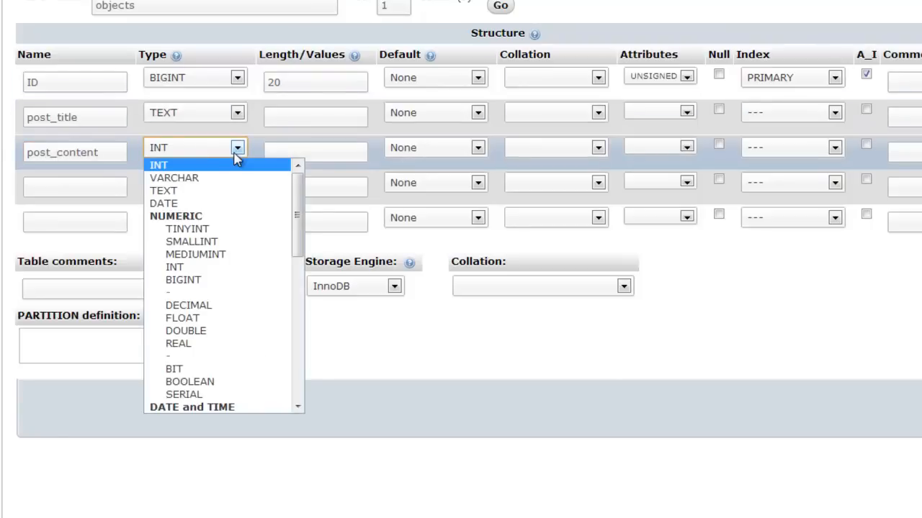
drag(298, 228, 301, 326)
click(267, 303)
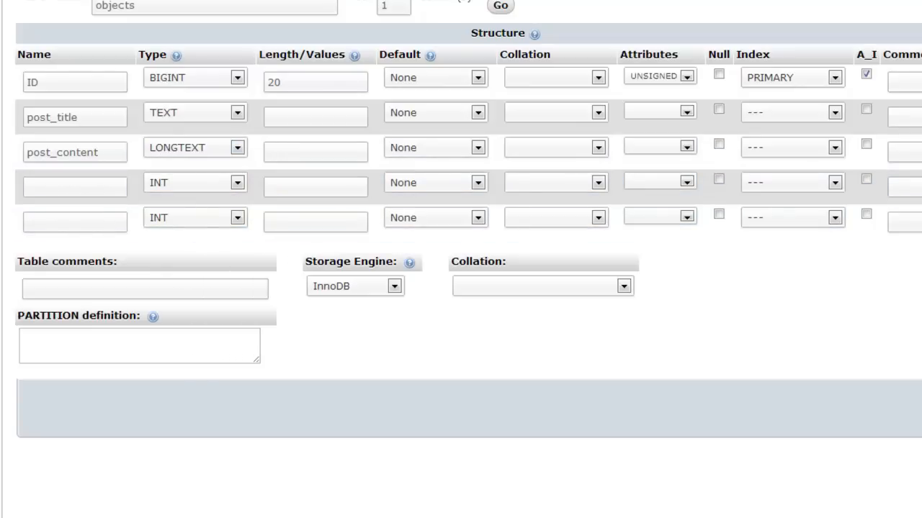
Define the fourth column as post_name with type VARCHAR and length 20.
click(89, 187)
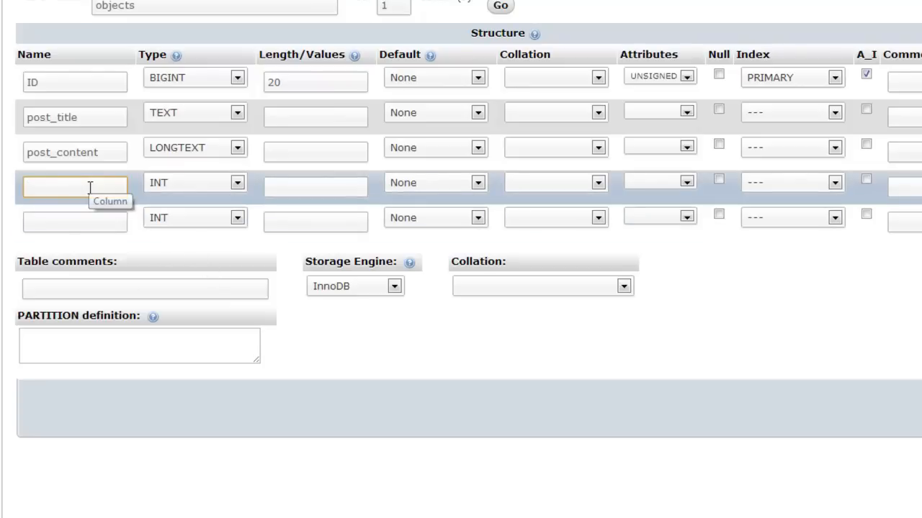
text(post_name)
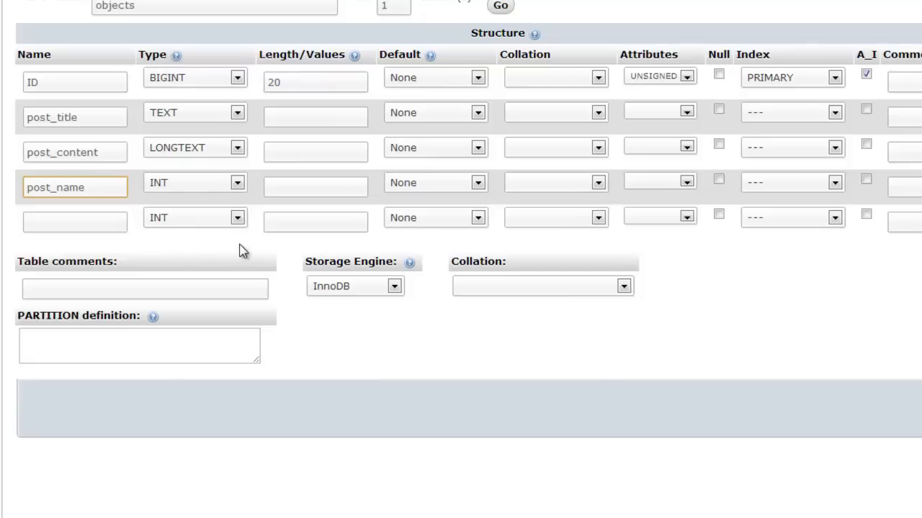
click(237, 183)
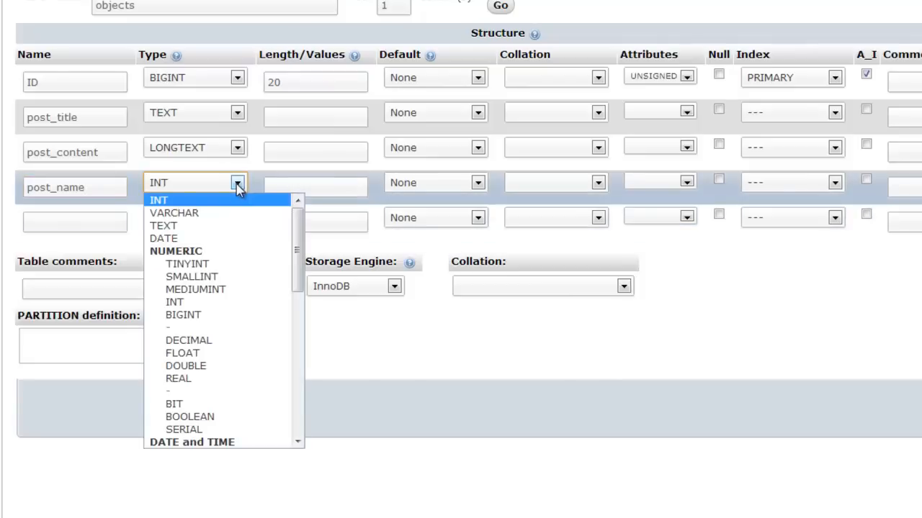
drag(295, 252, 296, 326)
click(212, 336)
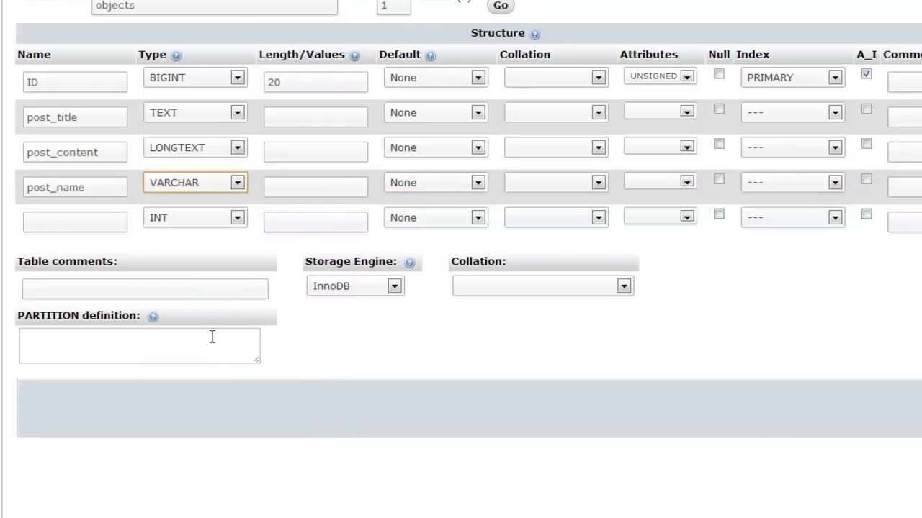
click(301, 188)
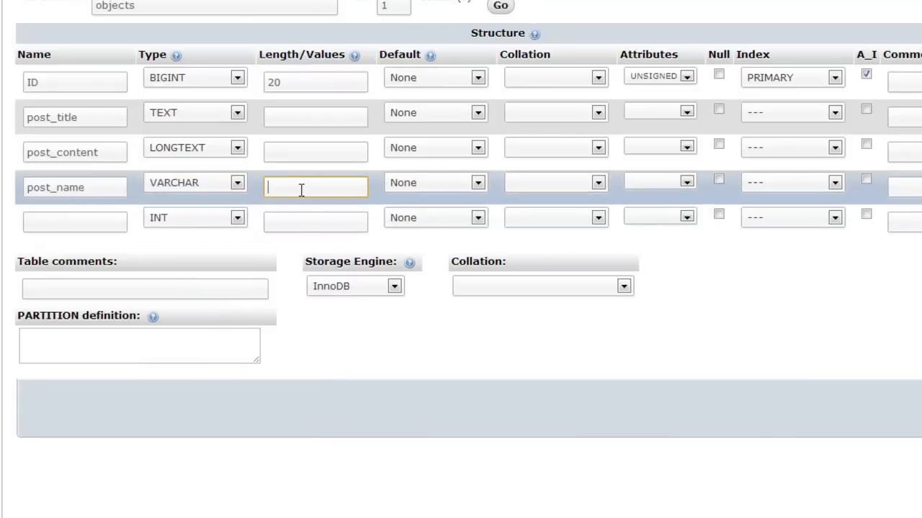
text(20)
click(726, 336)
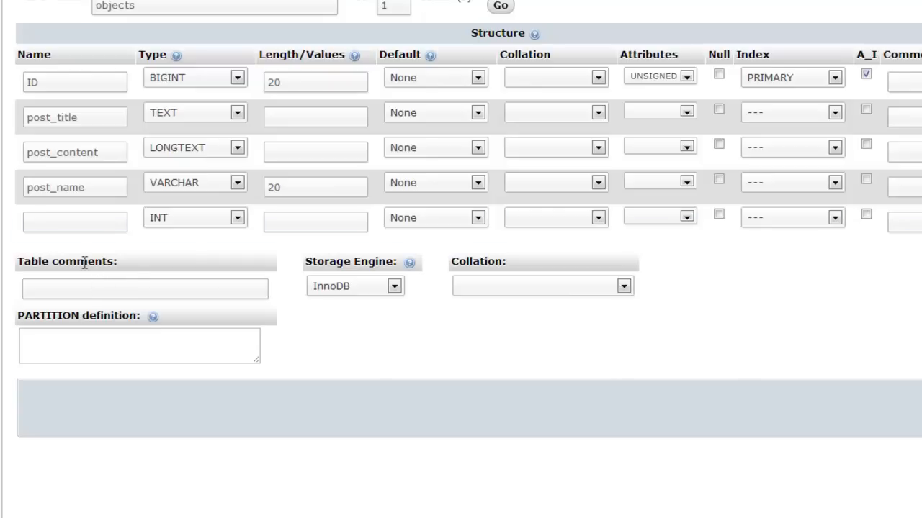
Define the fifth column as post_date with type DATETIME and save the objects table.
click(76, 224)
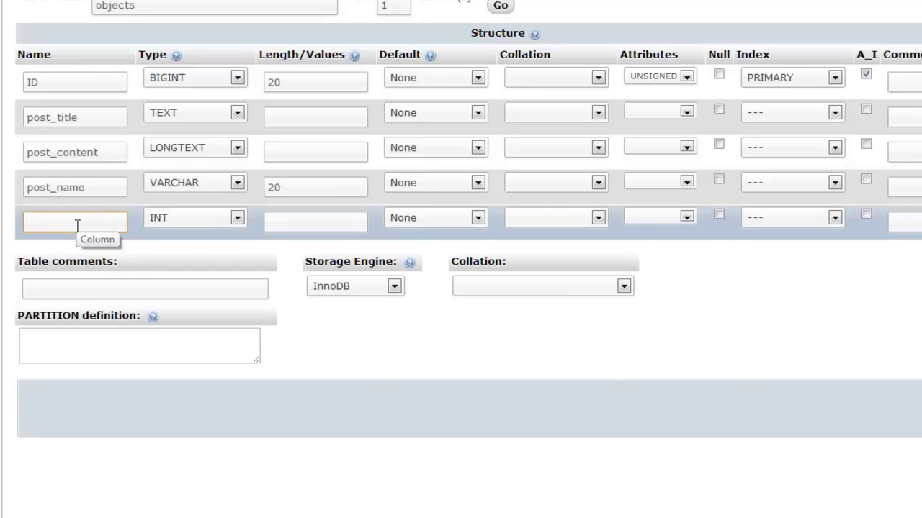
text(post_date)
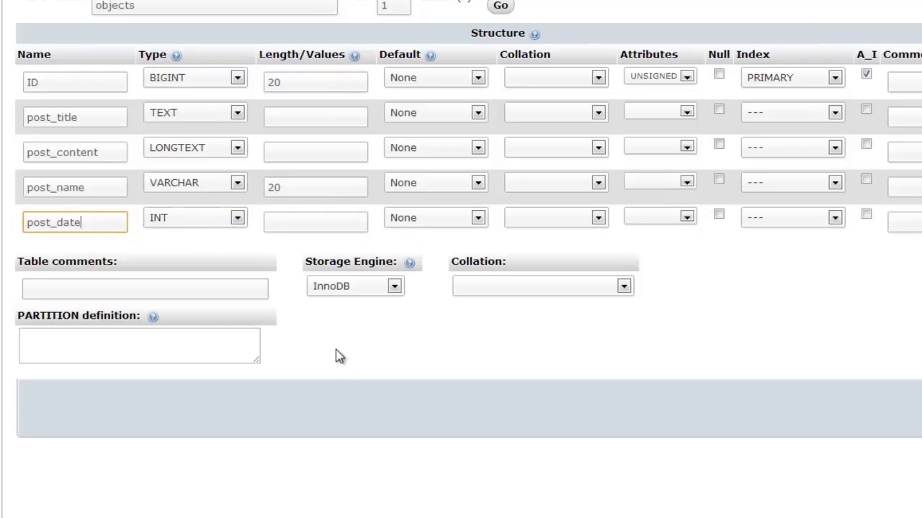
click(237, 218)
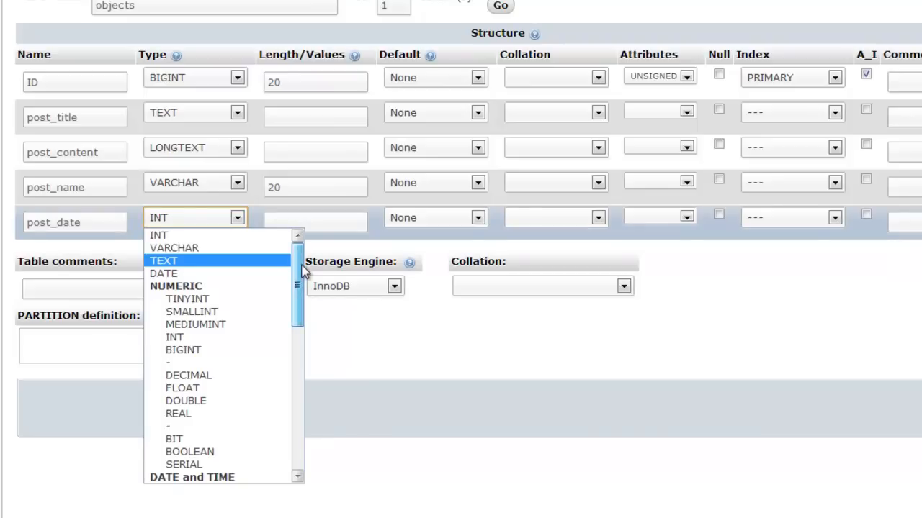
drag(297, 265, 298, 357)
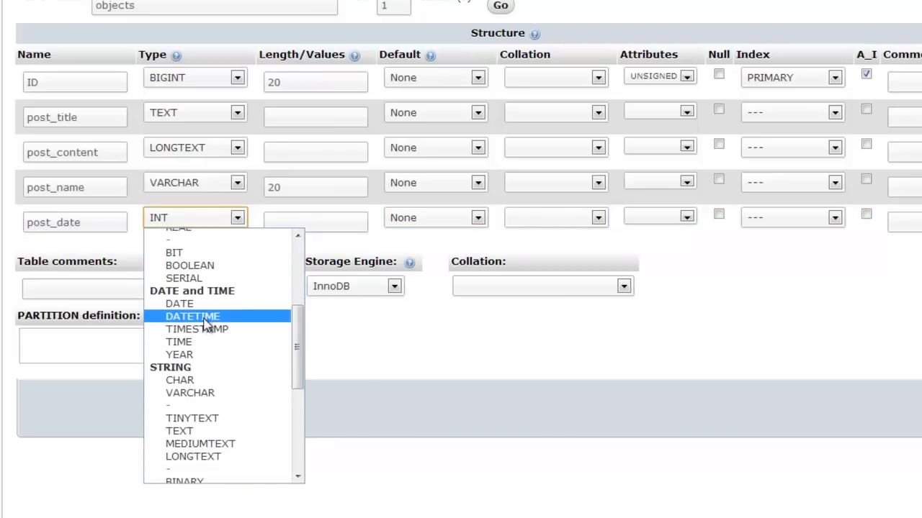
click(216, 319)
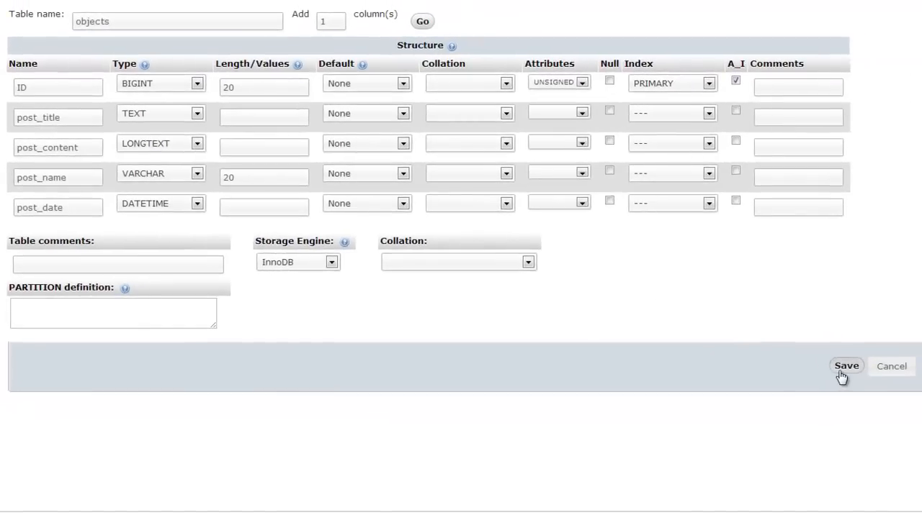
click(838, 380)
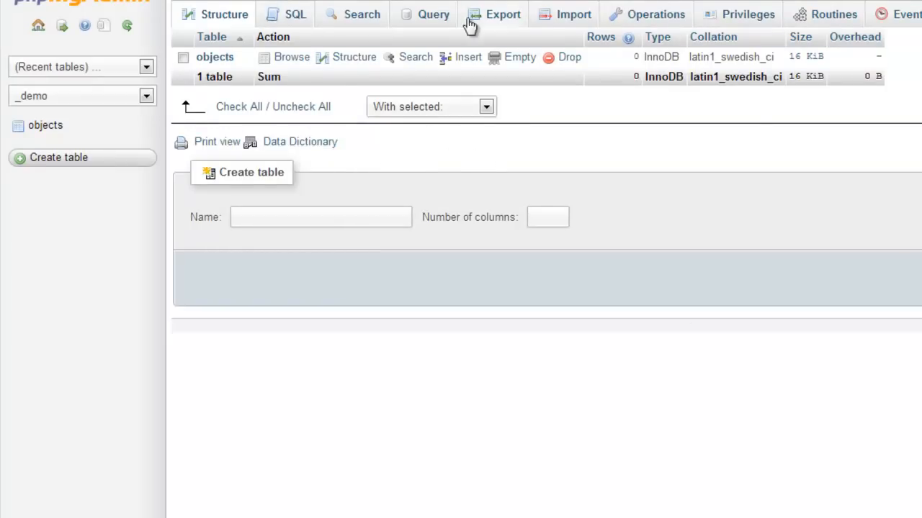
View the structure of the objects table and start a new table named object_meta.
click(220, 61)
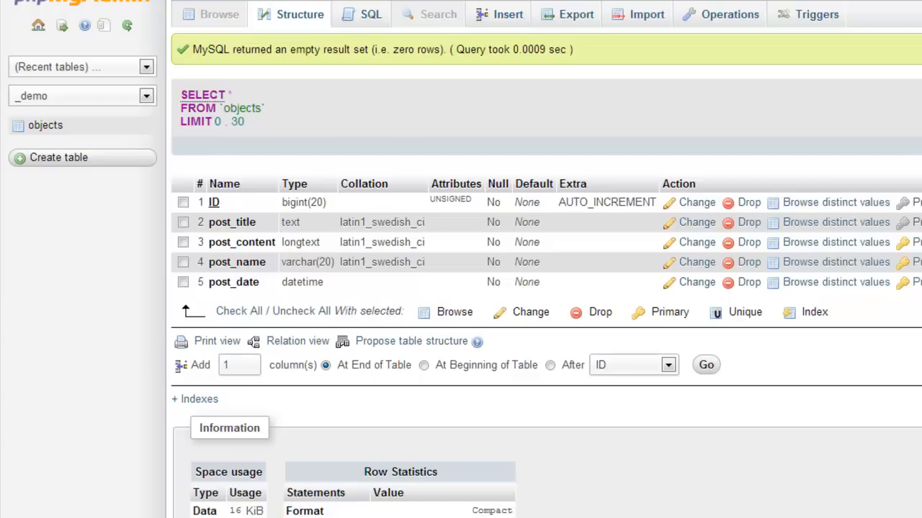
click(62, 163)
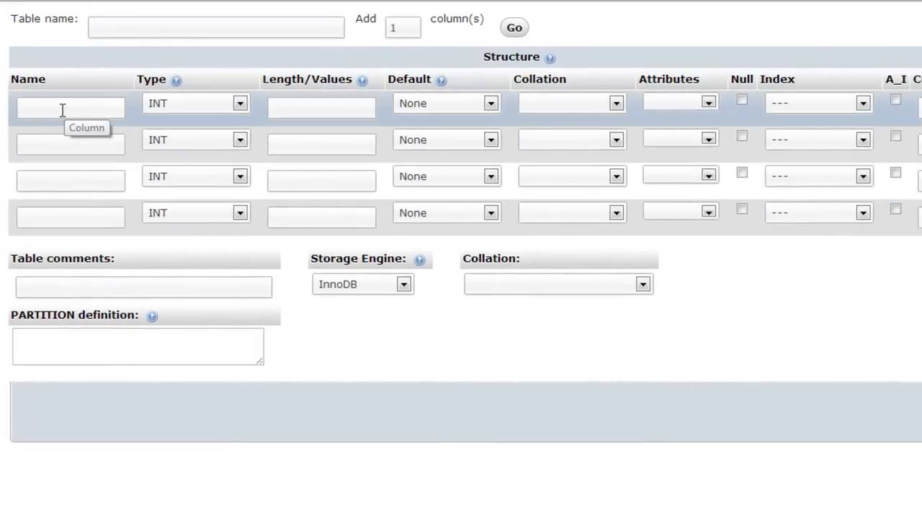
click(62, 108)
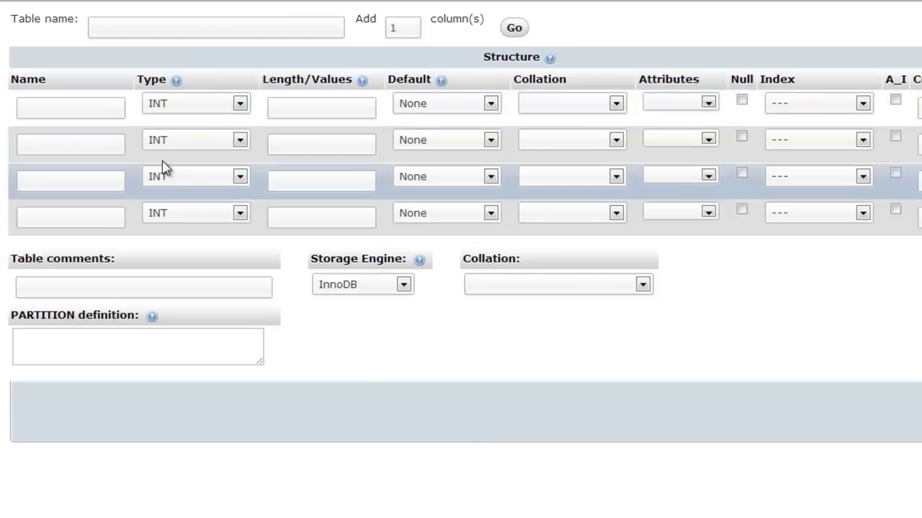
click(139, 31)
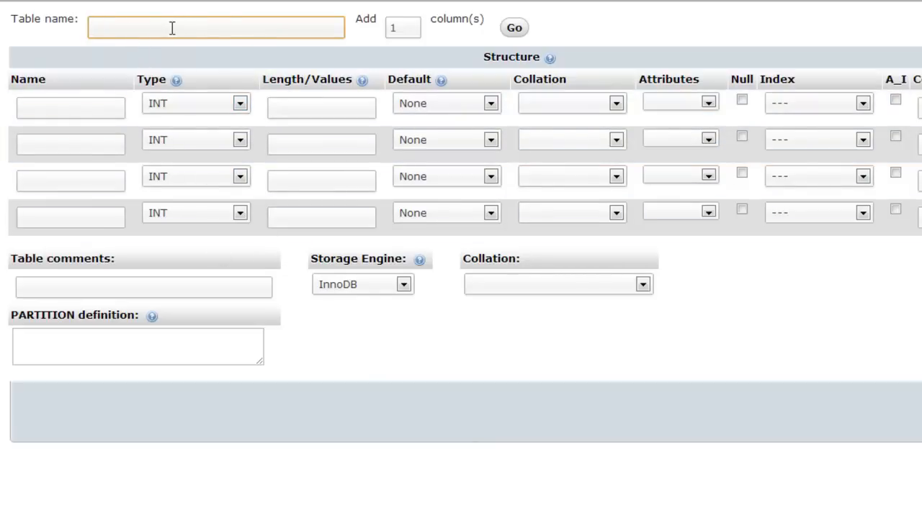
text(object_meta)
Name the first column of the object_meta table ID.
click(79, 111)
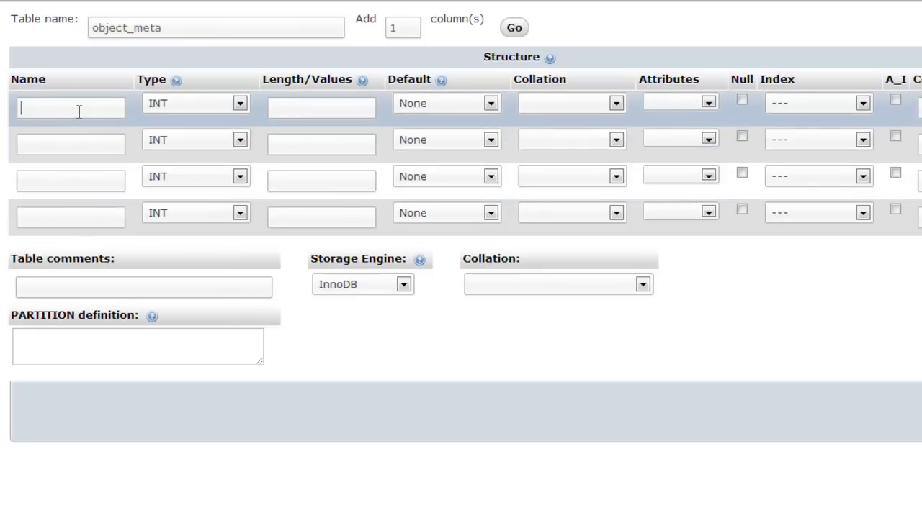
text(I)
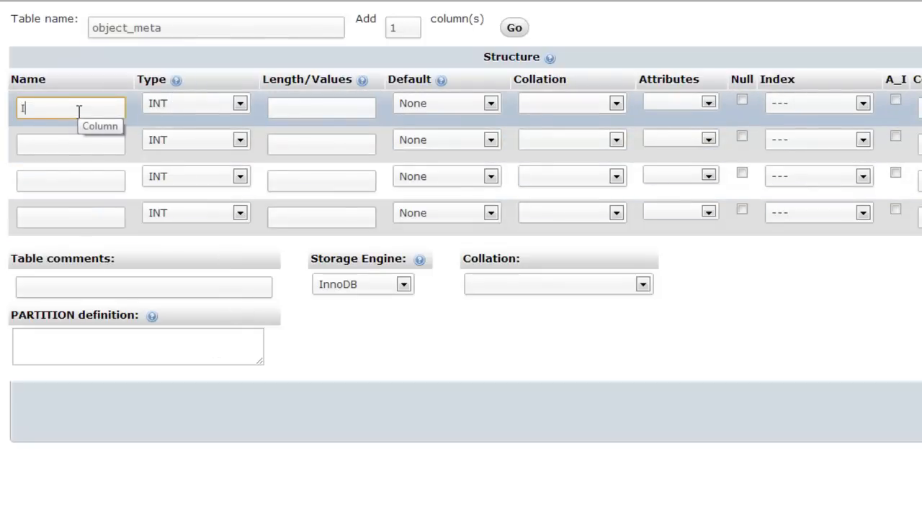
text(D)
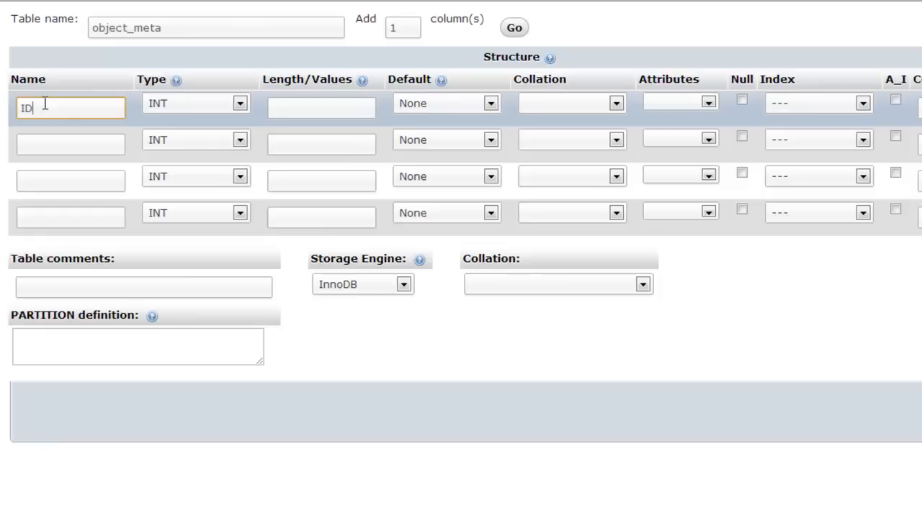
Rename the first column of the object_meta table to meta_id.
drag(32, 110, 20, 105)
text(meta)
key(BackSpace)
key(BackSpace)
key(BackSpace)
key(BackSpace)
text(meta_id)
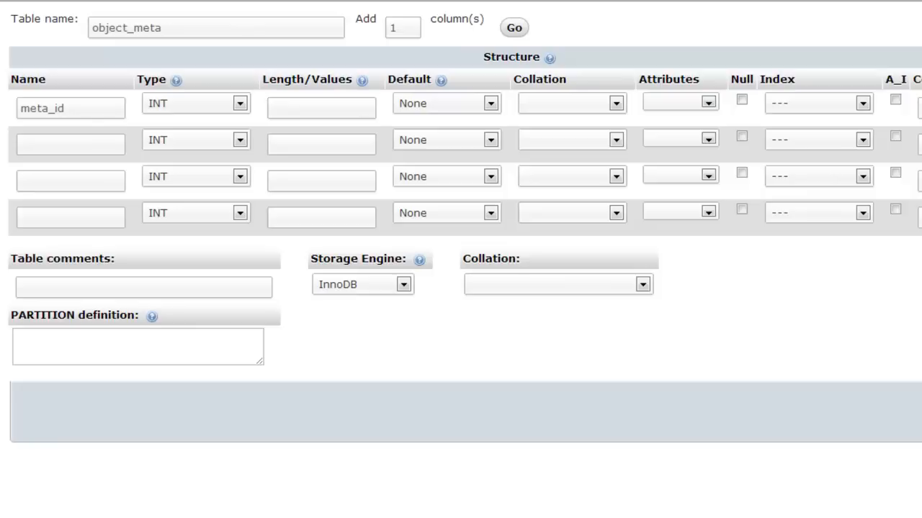
Give the meta_id column type INT, length 20, the UNSIGNED attribute and auto-increment.
click(76, 108)
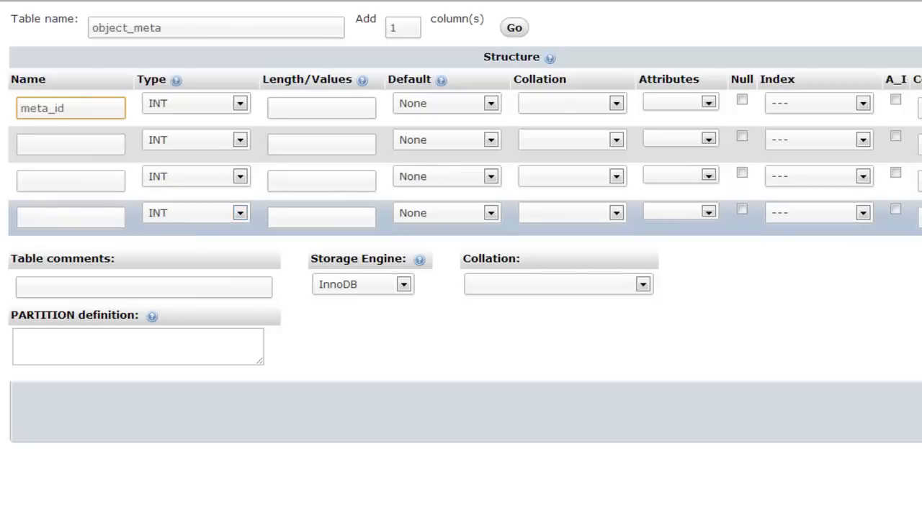
key(Tab)
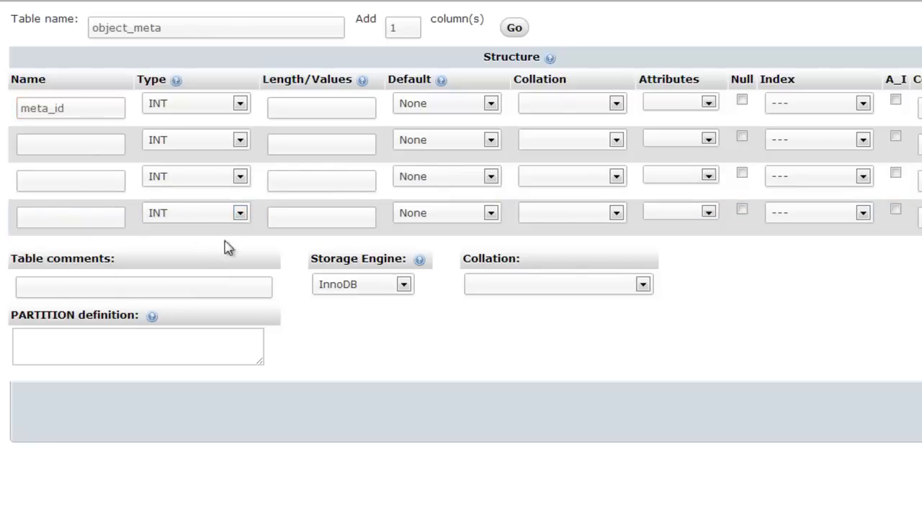
click(196, 108)
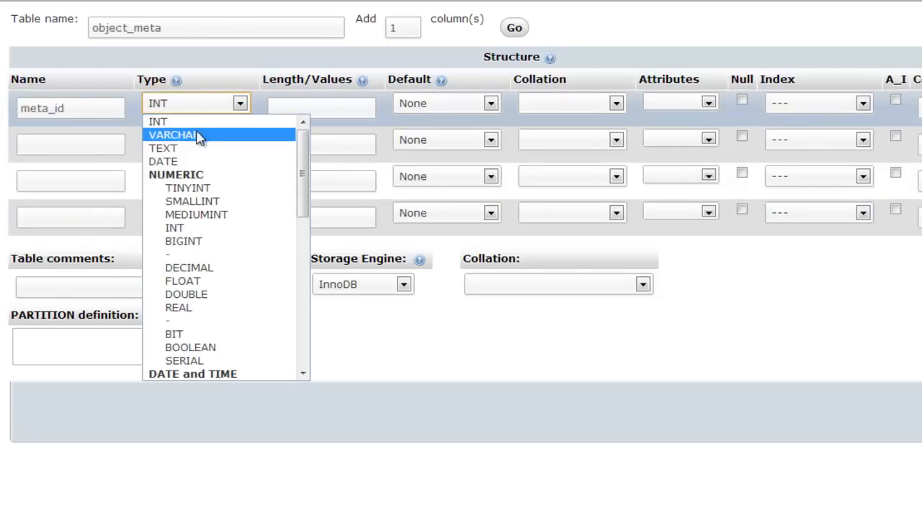
click(195, 229)
click(302, 109)
text(20)
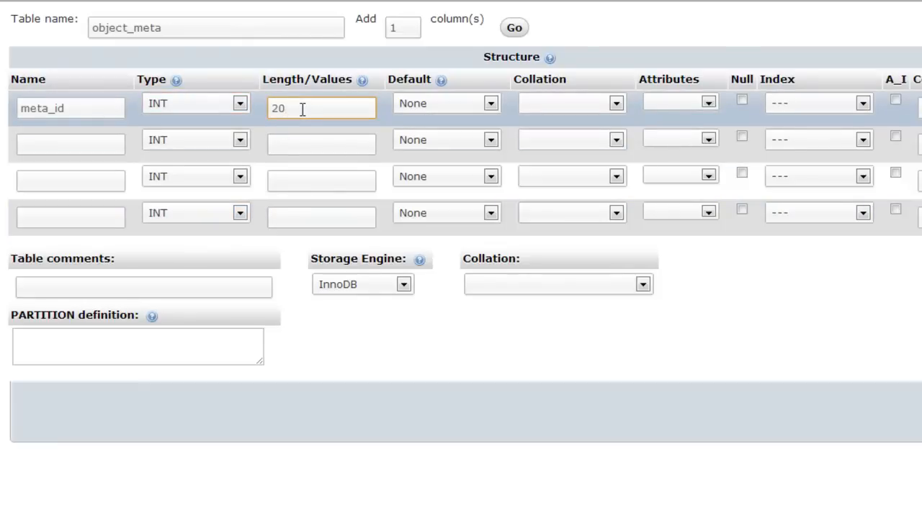
click(660, 104)
click(672, 136)
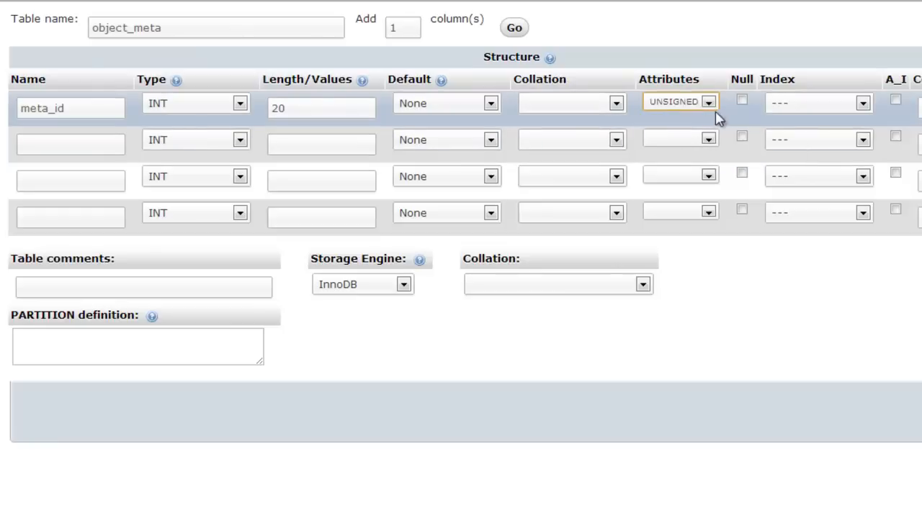
click(896, 101)
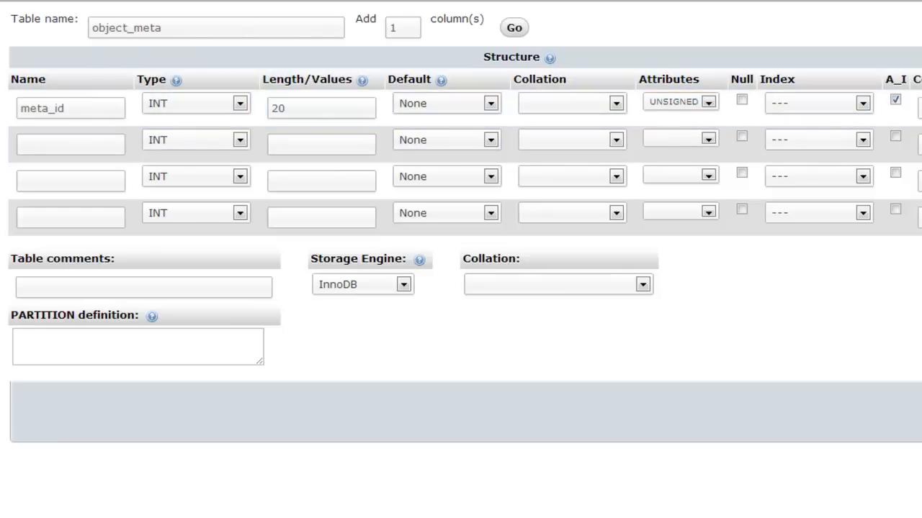
Name the second column object_id and change the meta_id column's type to BIGINT.
click(65, 148)
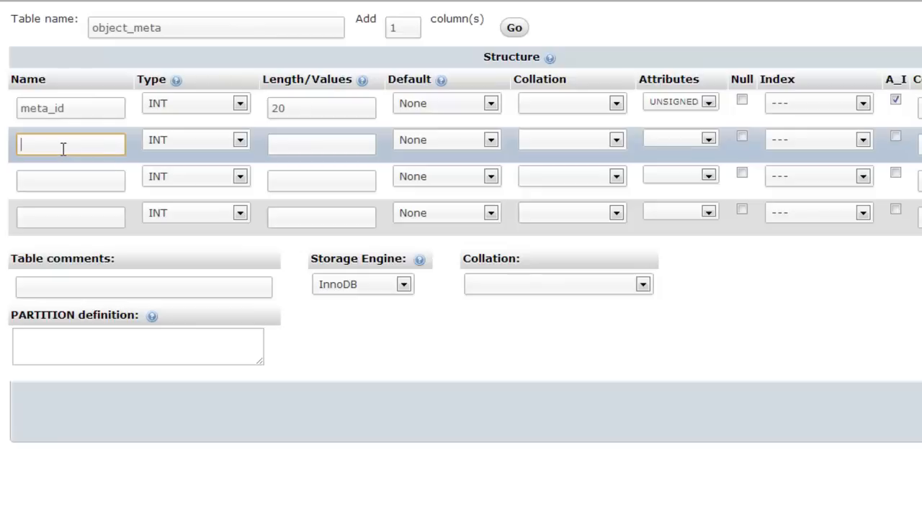
text(object_id)
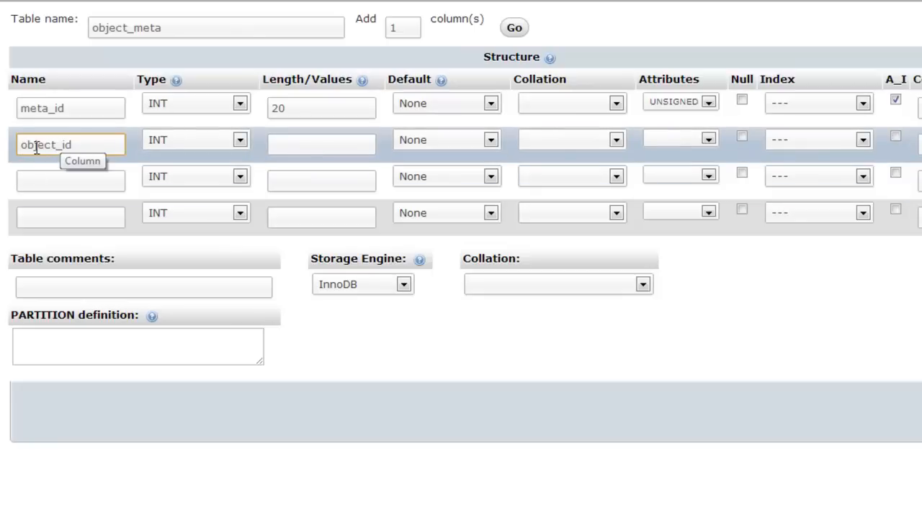
click(200, 107)
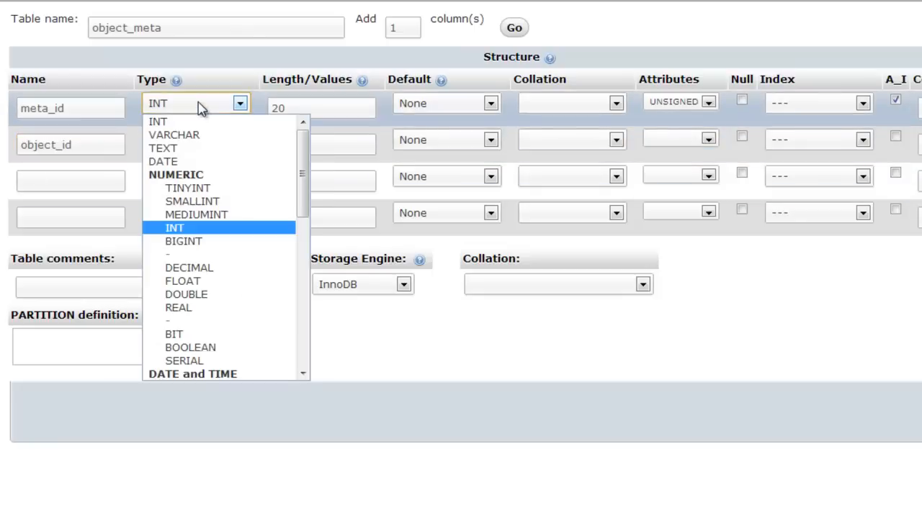
click(188, 231)
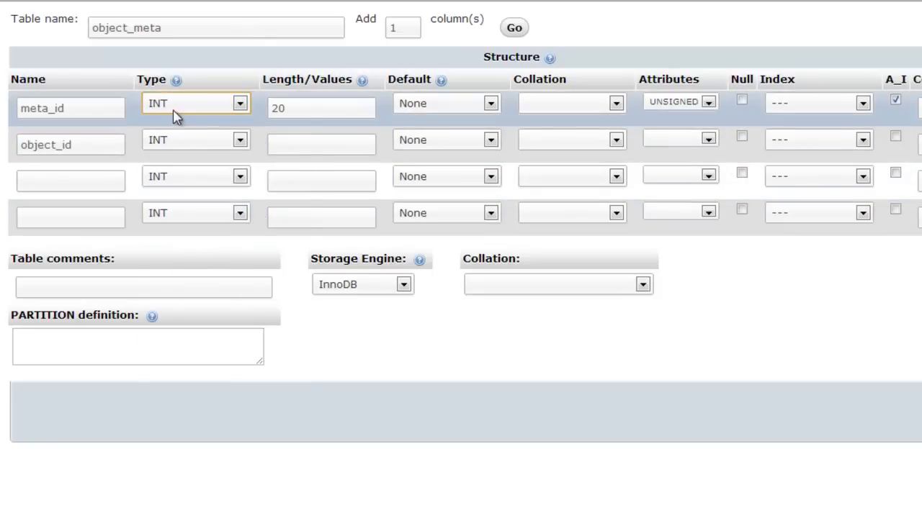
click(176, 109)
click(180, 242)
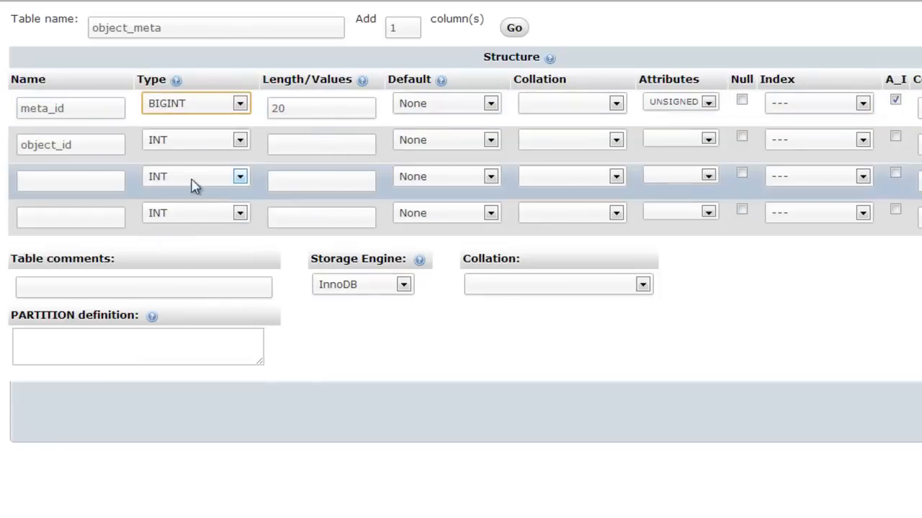
Give the object_id column type BIGINT, length 20 and the UNSIGNED attribute.
click(194, 146)
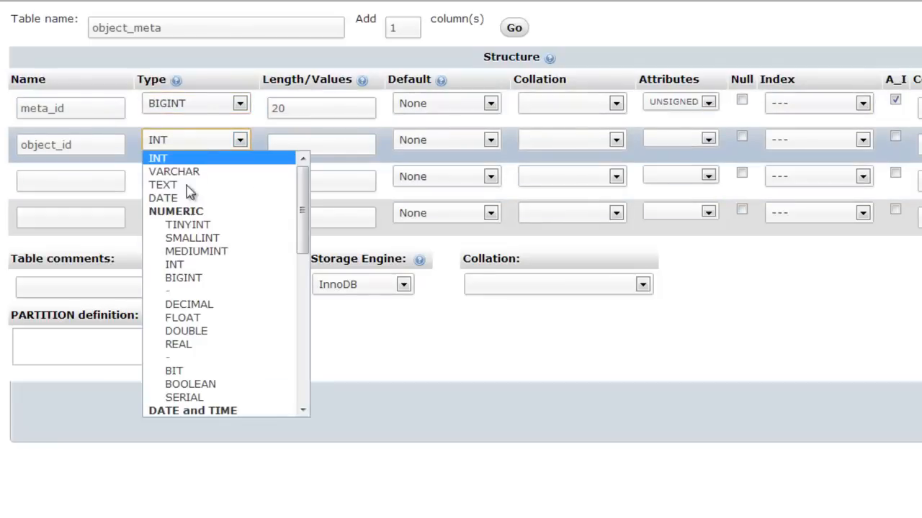
click(191, 276)
click(300, 146)
text(20)
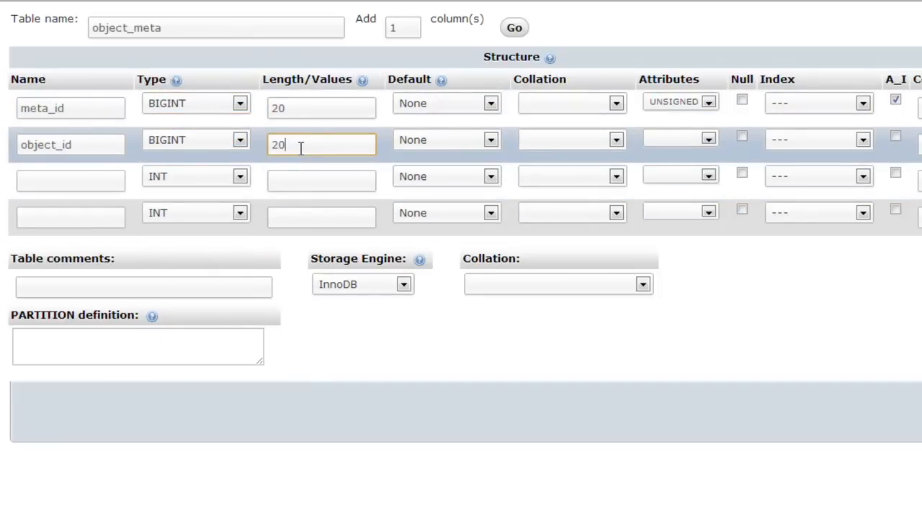
click(668, 141)
click(673, 174)
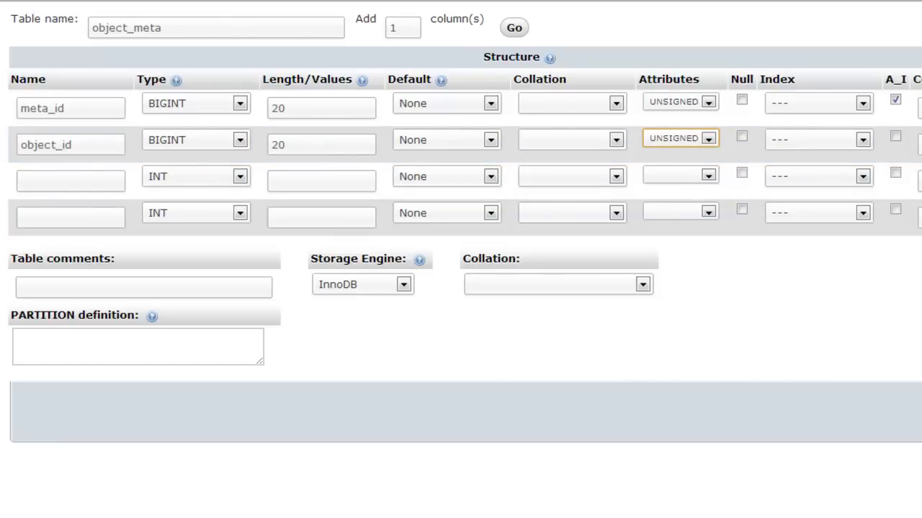
Define the third column as meta_key with type VARCHAR and length 255, and allow NULL values.
click(84, 189)
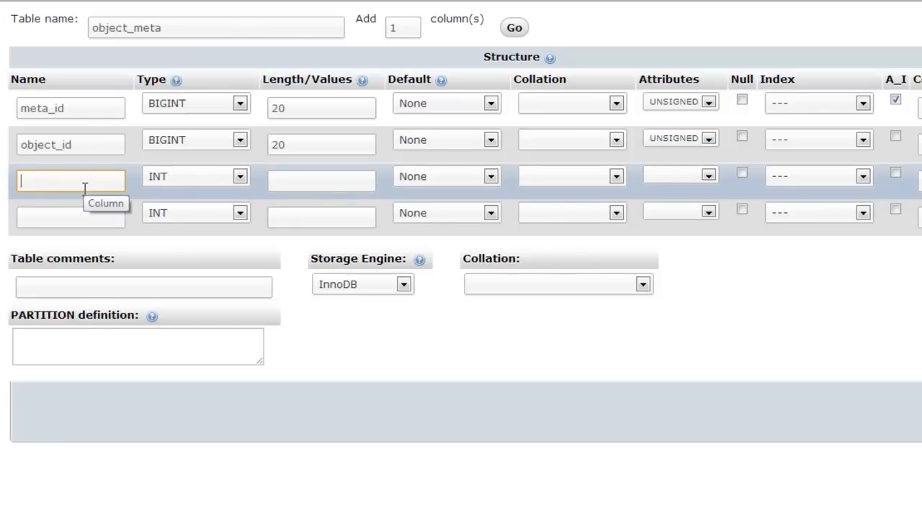
text(meta_key)
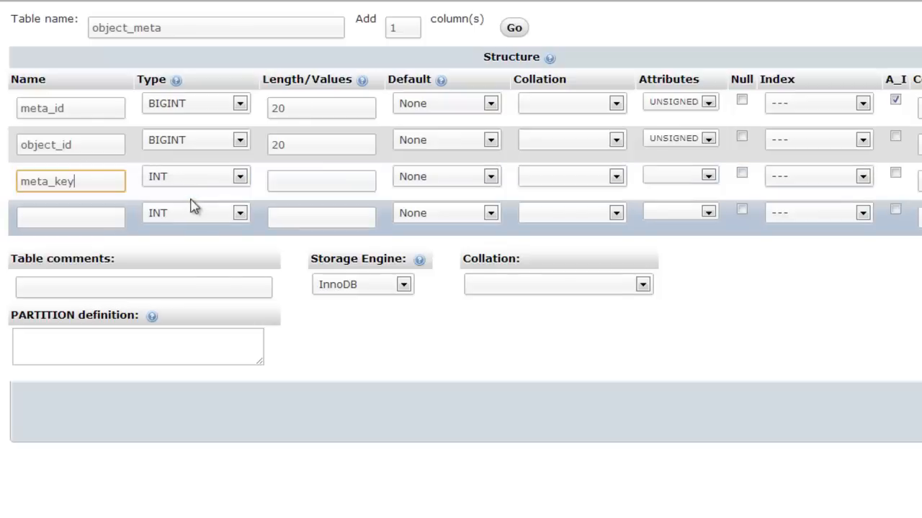
click(206, 180)
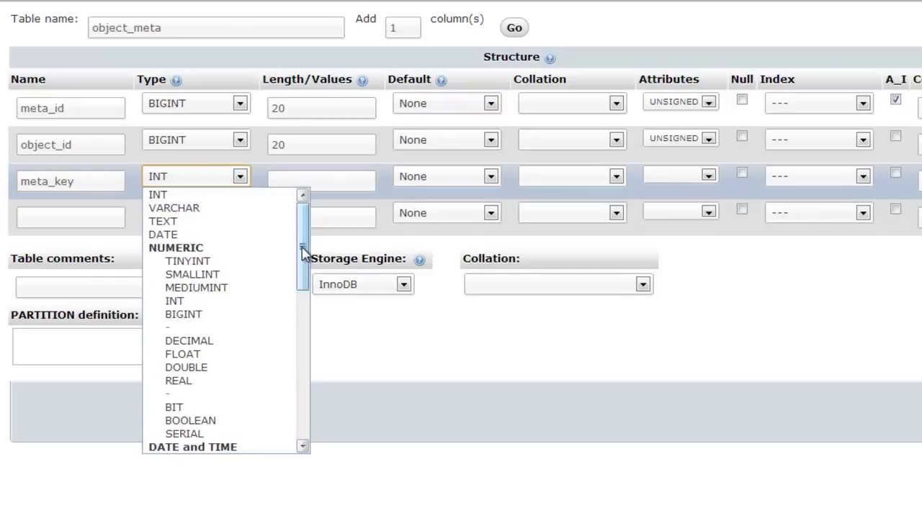
mouse_move(302, 248)
mouse_down()
mouse_move(302, 311)
mouse_move(303, 230)
mouse_up()
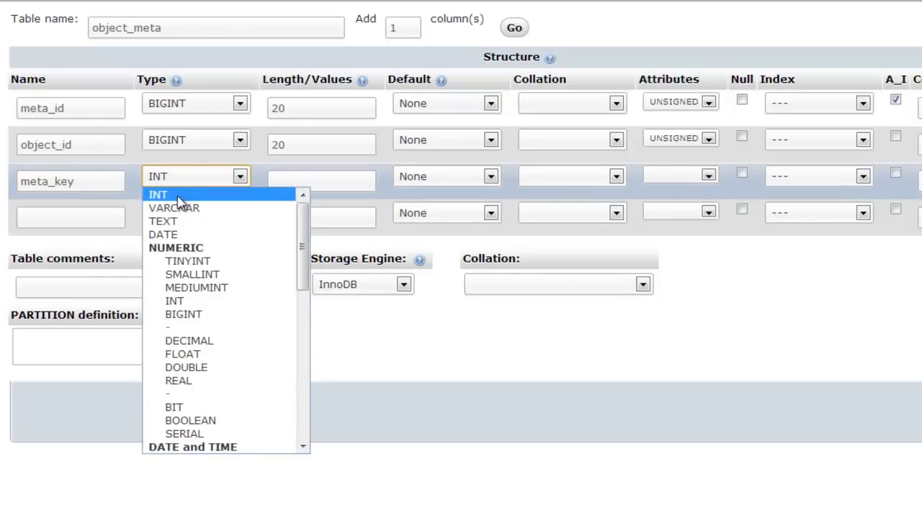
click(179, 207)
click(301, 187)
text(2)
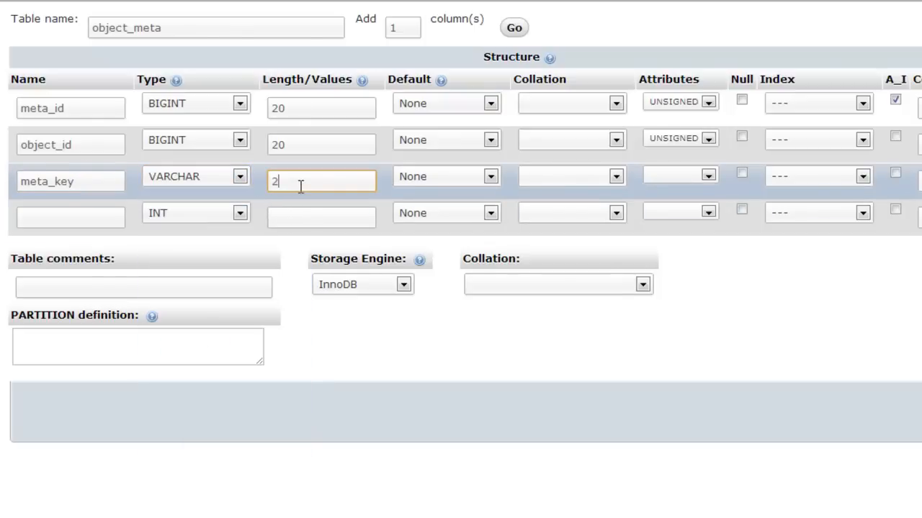
text(55)
click(742, 174)
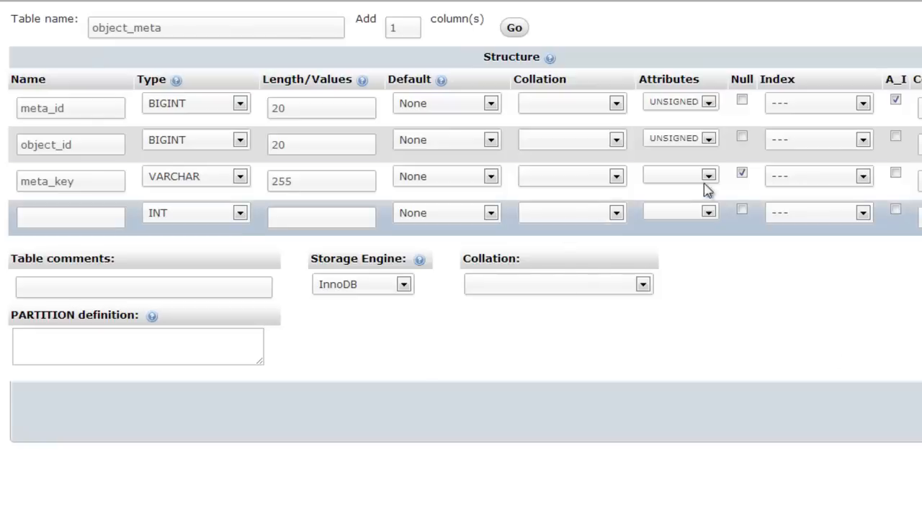
Define the fourth column as meta_value with type LONGTEXT and allow NULL values.
click(62, 214)
text(meta_)
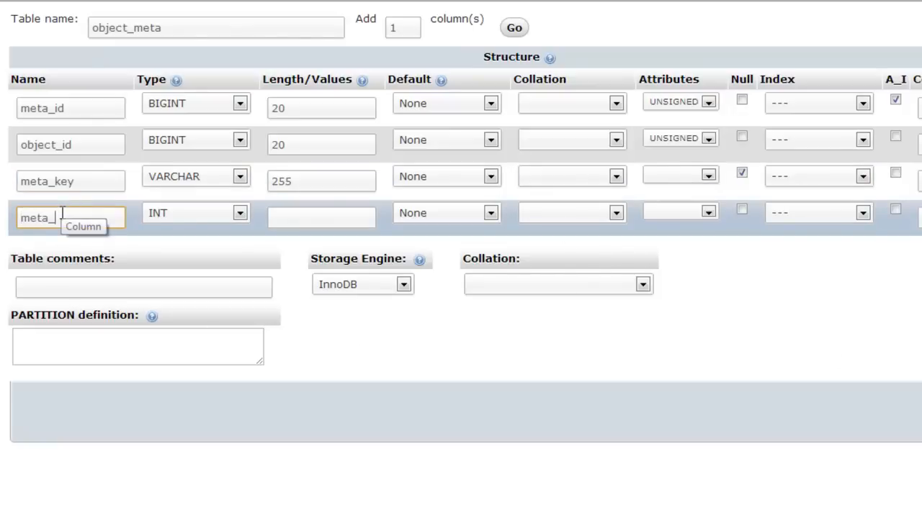
text(value)
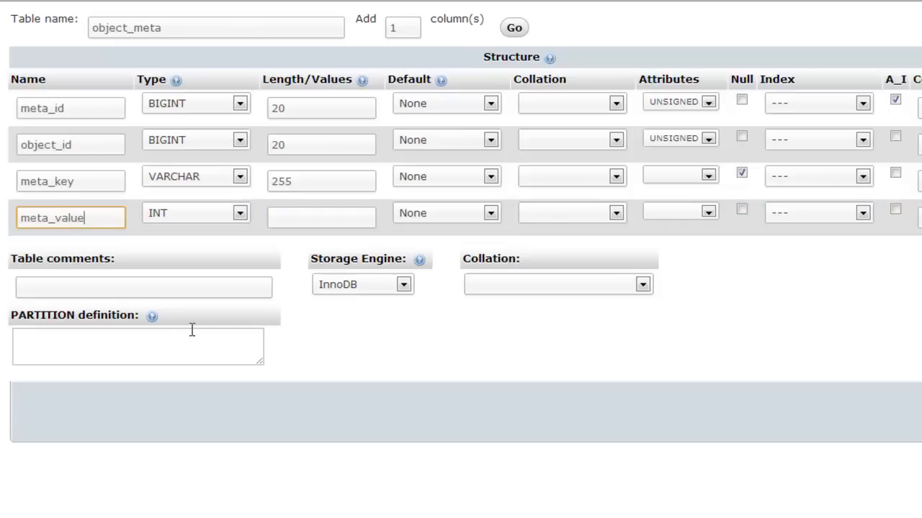
click(216, 213)
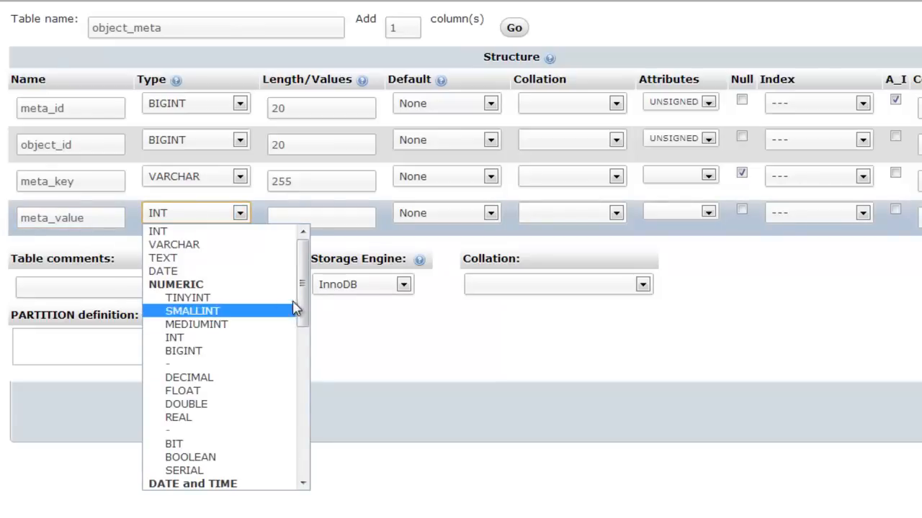
drag(298, 308, 285, 395)
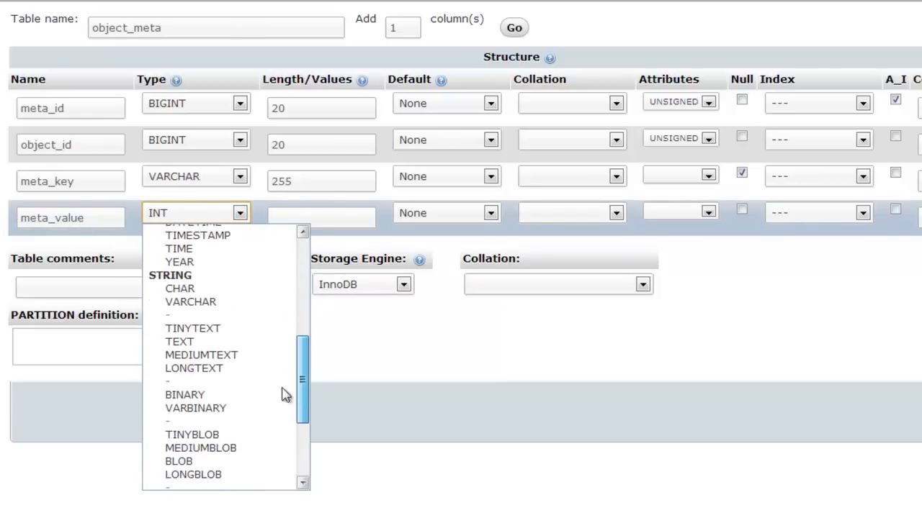
click(216, 368)
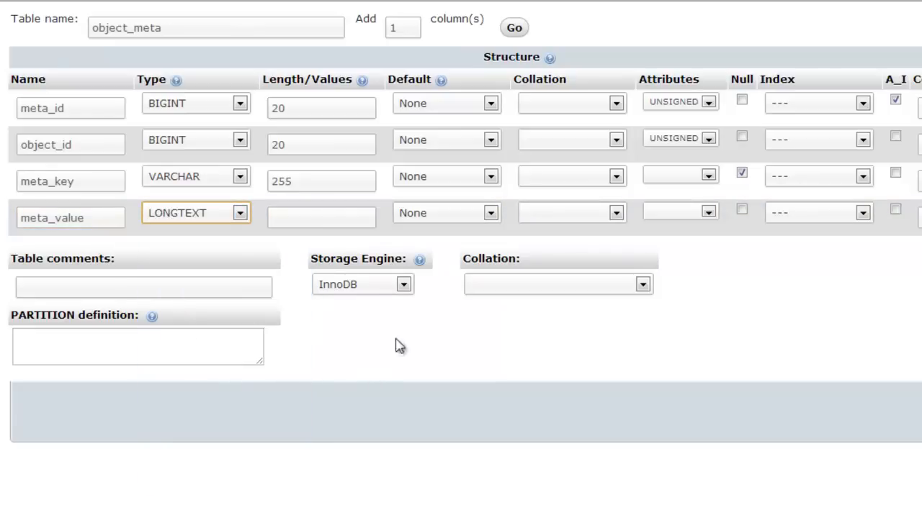
click(742, 209)
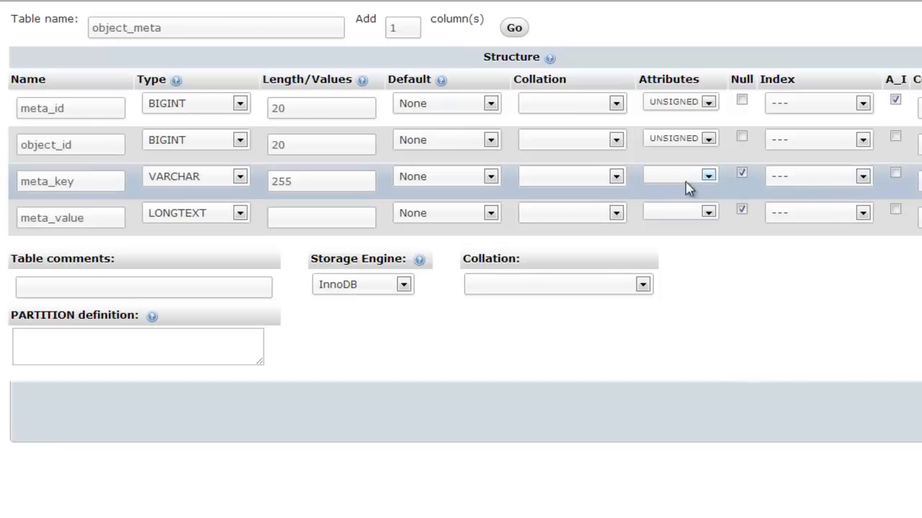
Set the default of both the meta_key and meta_value columns to NULL.
click(488, 179)
click(446, 222)
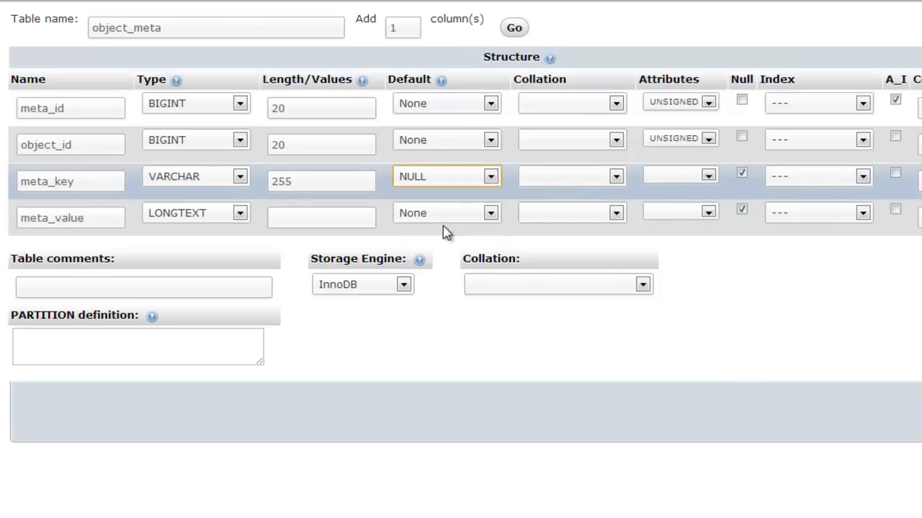
click(449, 216)
click(442, 257)
click(596, 329)
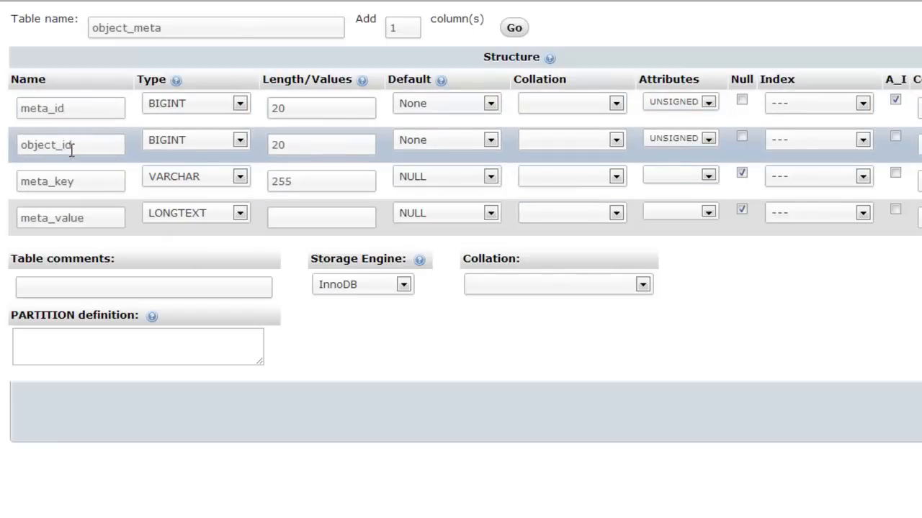
Review the object_id, meta_key and meta_value column names and save the object_meta table.
drag(75, 146, 21, 153)
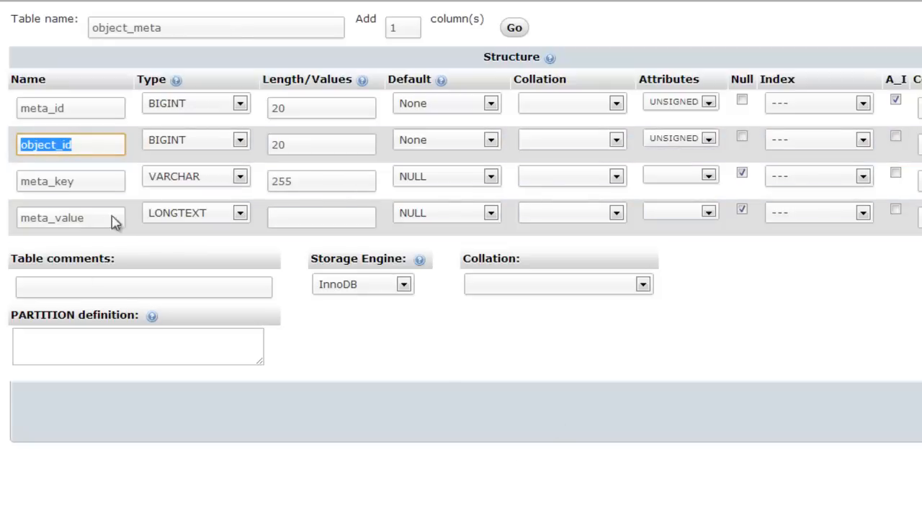
drag(84, 183, 23, 186)
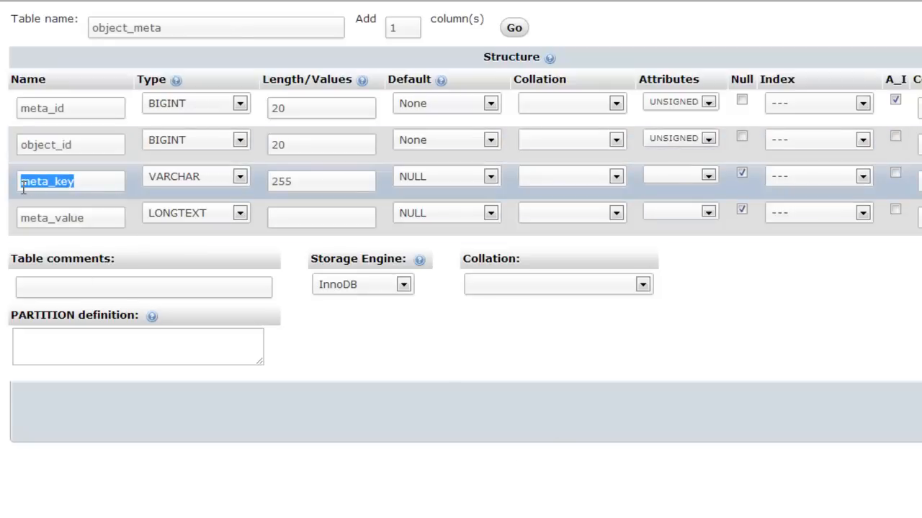
click(87, 219)
drag(87, 218, 20, 218)
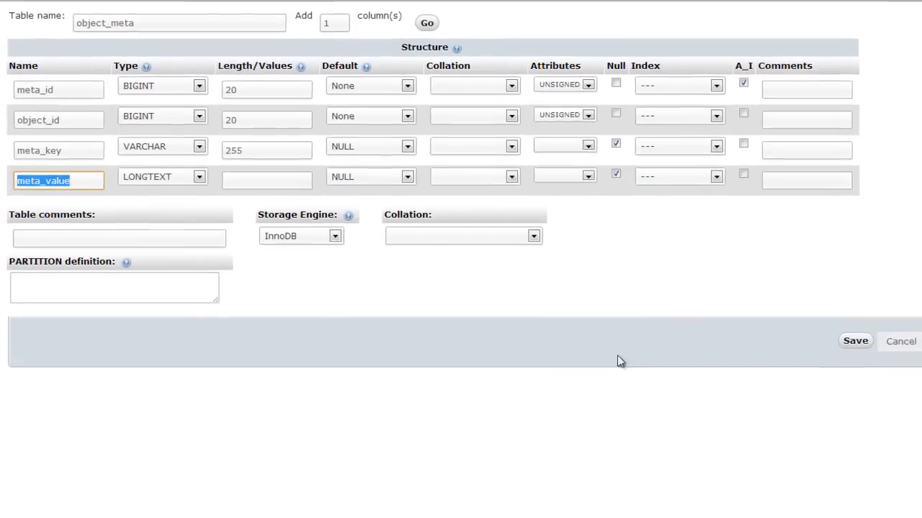
click(855, 344)
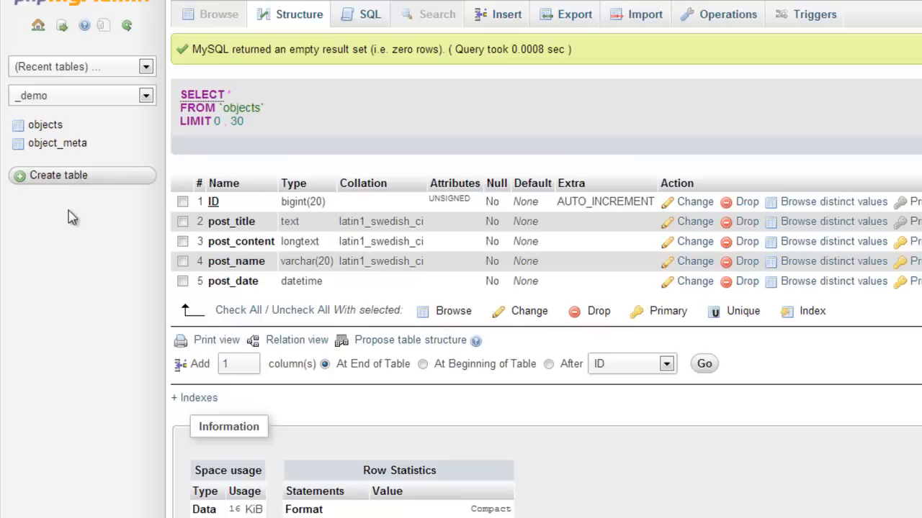
Start a new table named objecttags in the _demo database and name its first column ID.
click(72, 180)
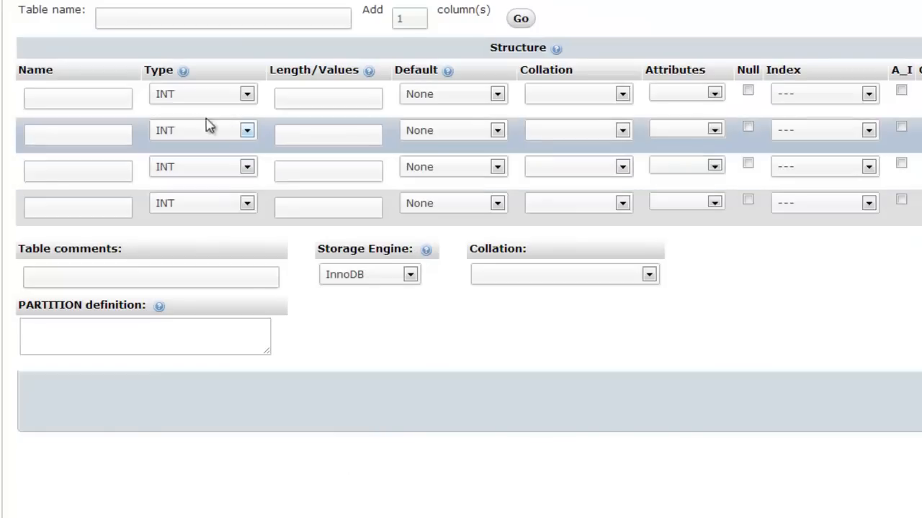
click(177, 20)
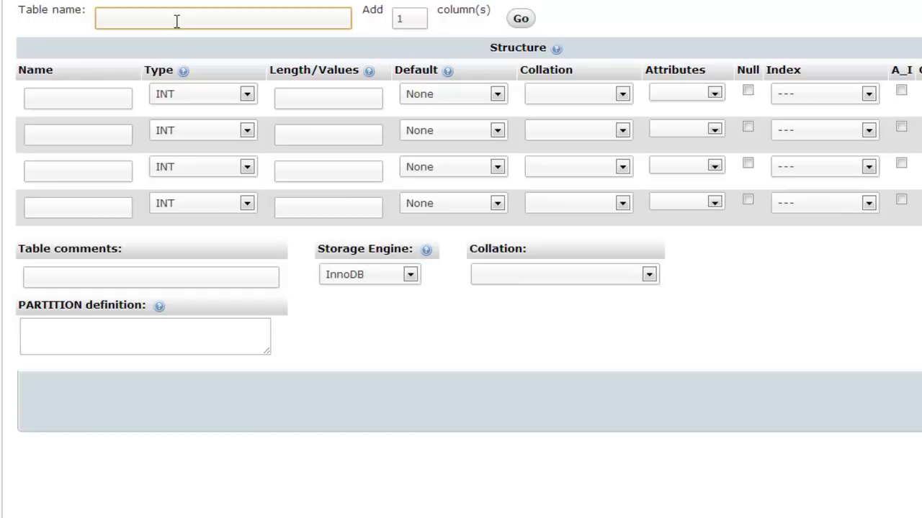
text(objecttags)
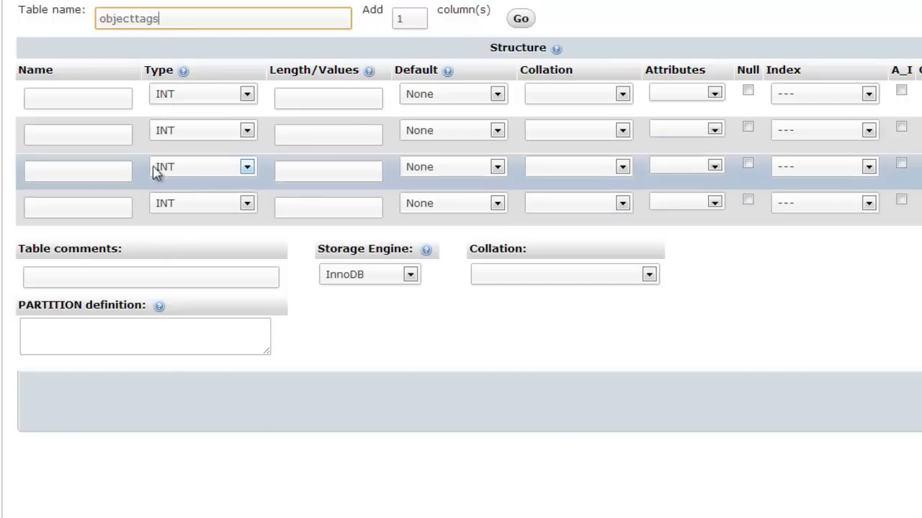
click(79, 101)
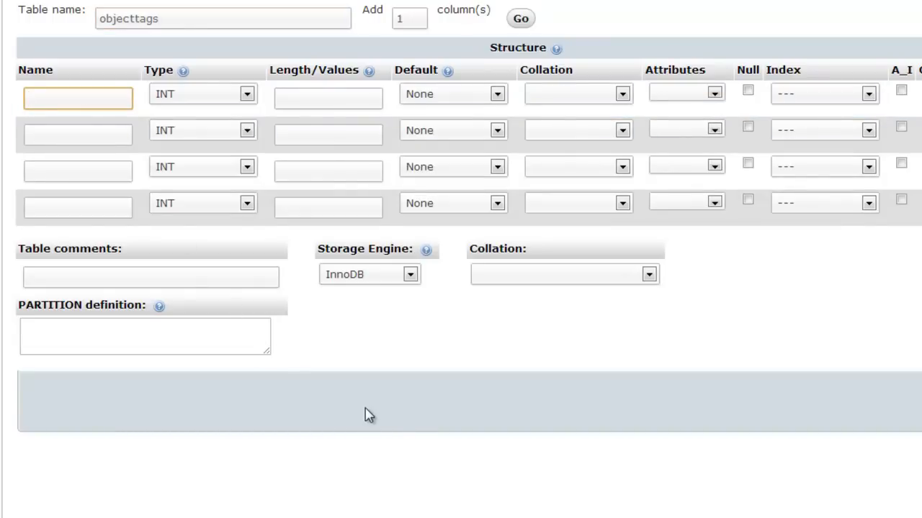
text(ID)
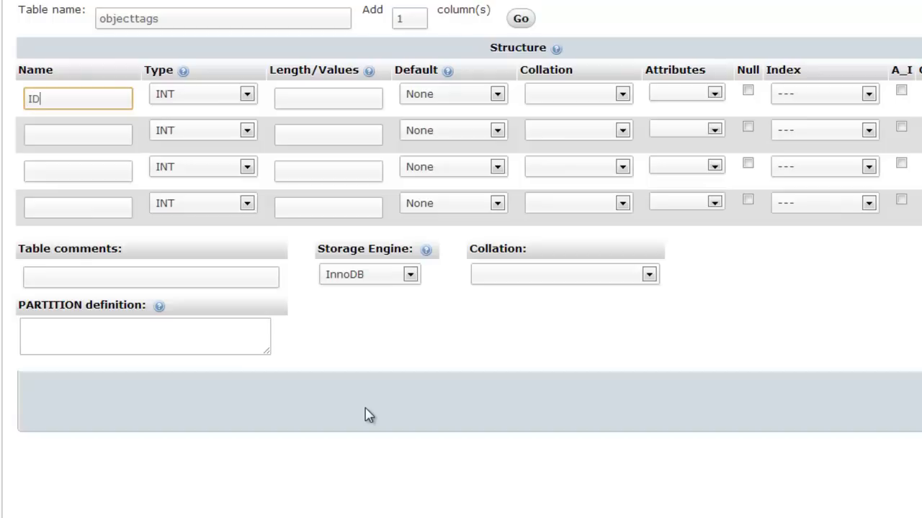
Give the ID column type BIGINT, length 20, the UNSIGNED attribute and auto-increment.
click(232, 101)
click(208, 236)
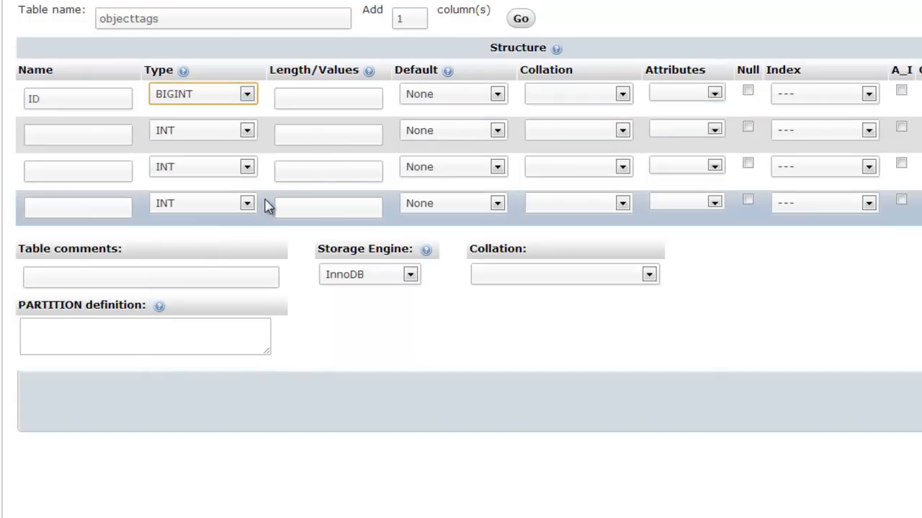
click(322, 97)
text(12)
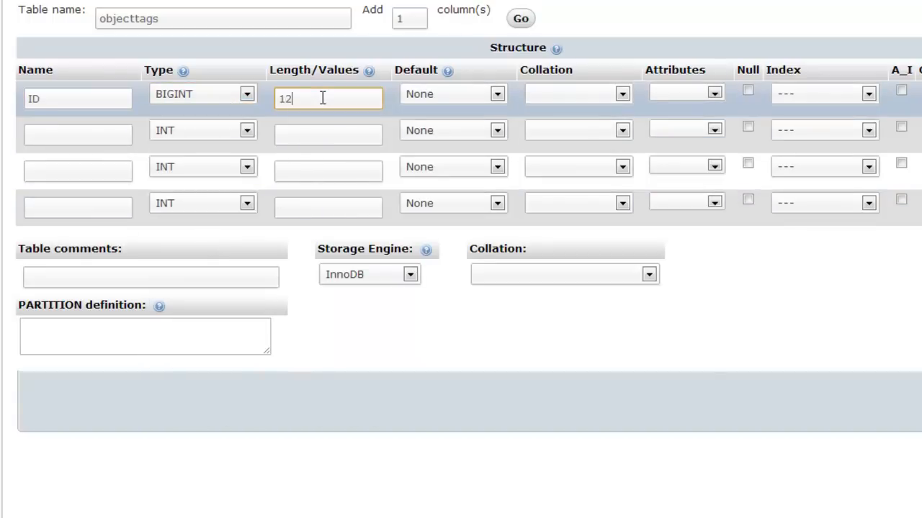
key(BackSpace)
key(BackSpace)
text(20)
click(684, 97)
click(685, 124)
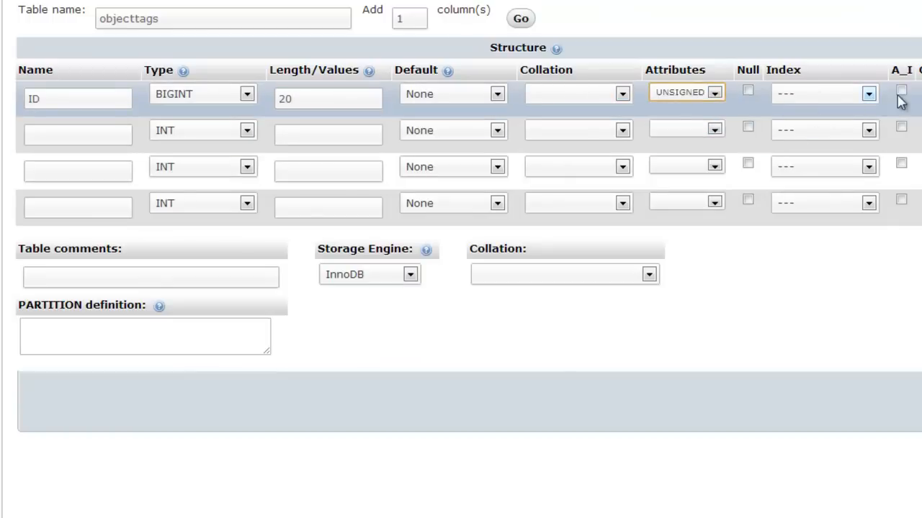
click(900, 92)
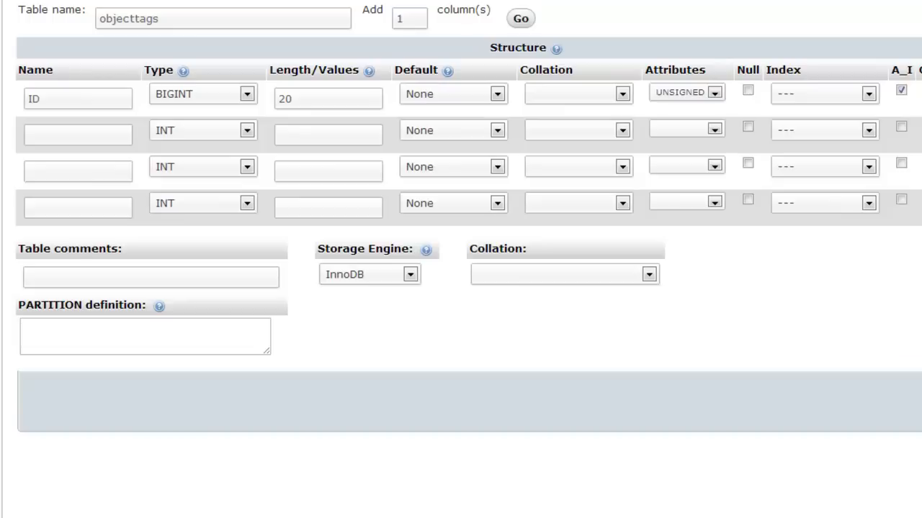
Define the second column as object_id with type BIGINT, length 20 and the UNSIGNED attribute.
click(53, 141)
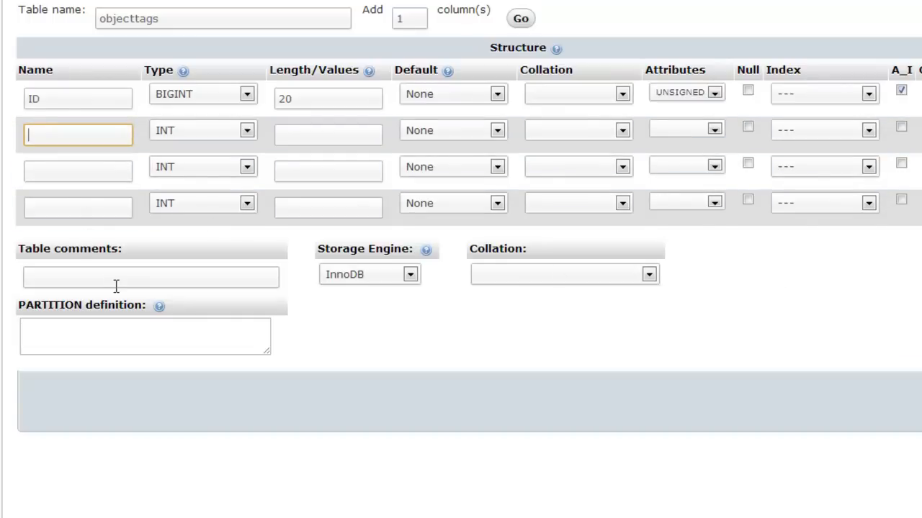
text(object_id)
key(Tab)
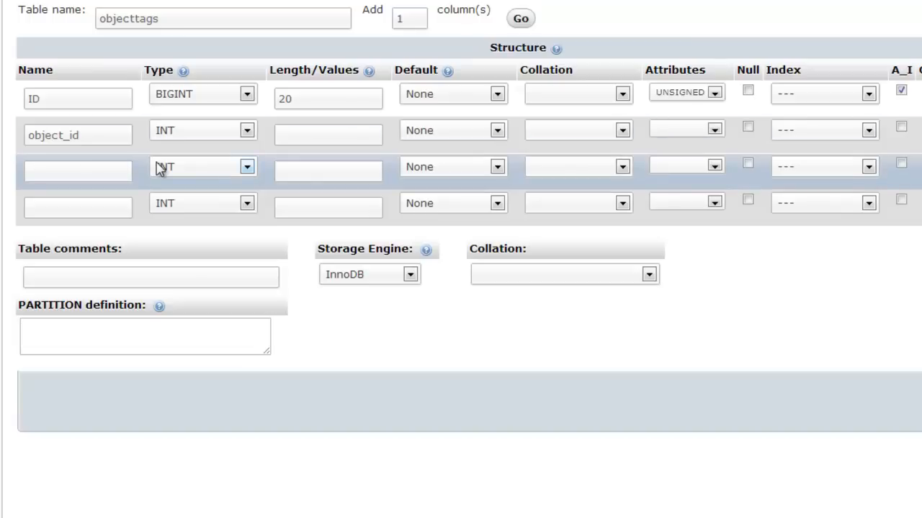
click(223, 132)
click(209, 267)
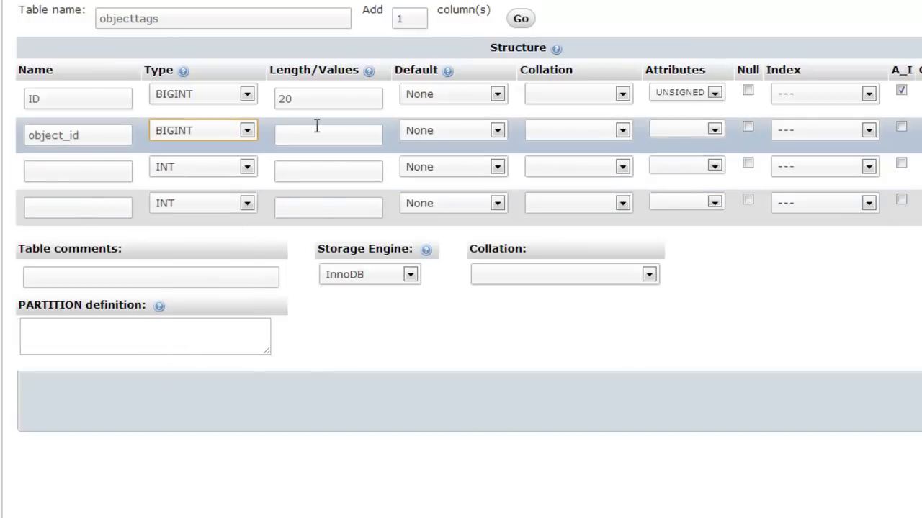
click(315, 130)
text(20)
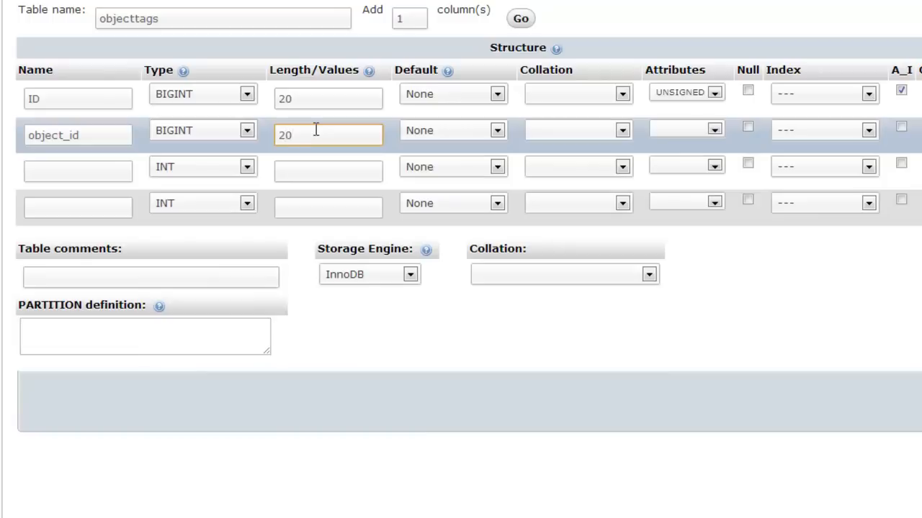
click(689, 131)
click(682, 164)
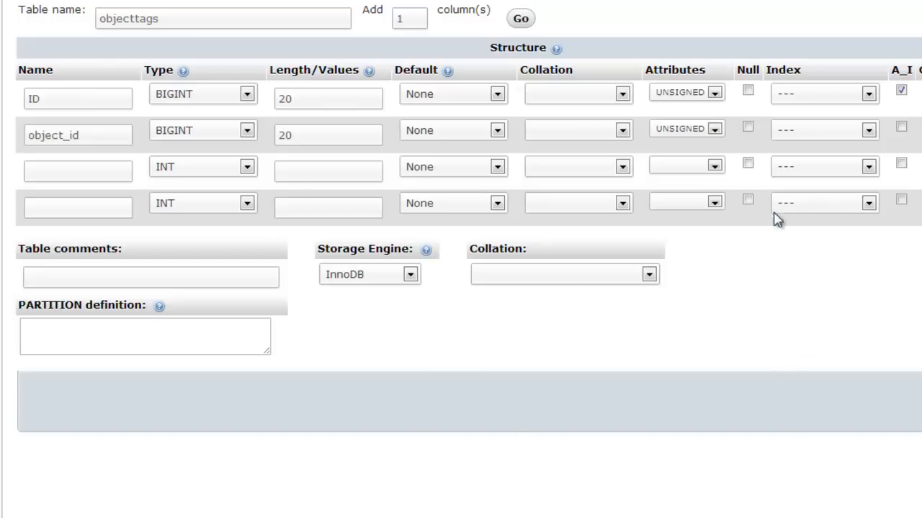
Define the third column as tag_id with type BIGINT, length 20 and the UNSIGNED attribute, and save the objecttags table.
click(55, 179)
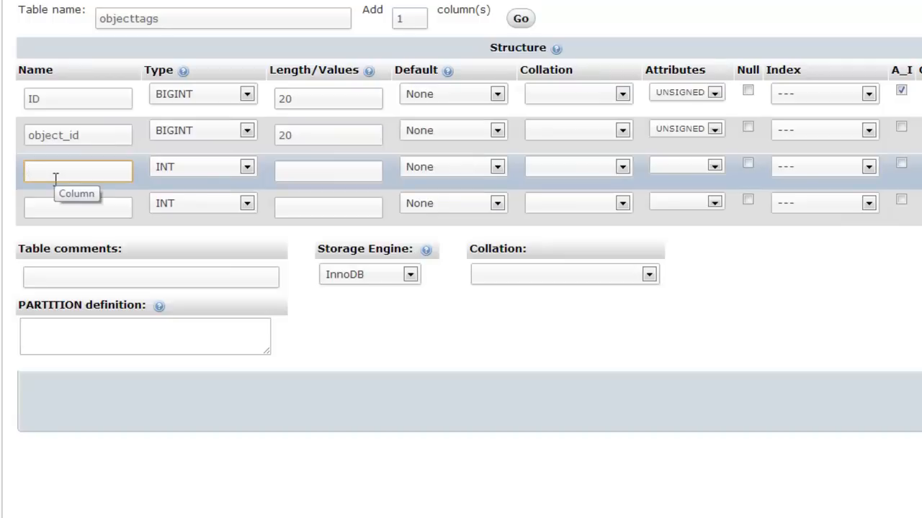
text(tag_id)
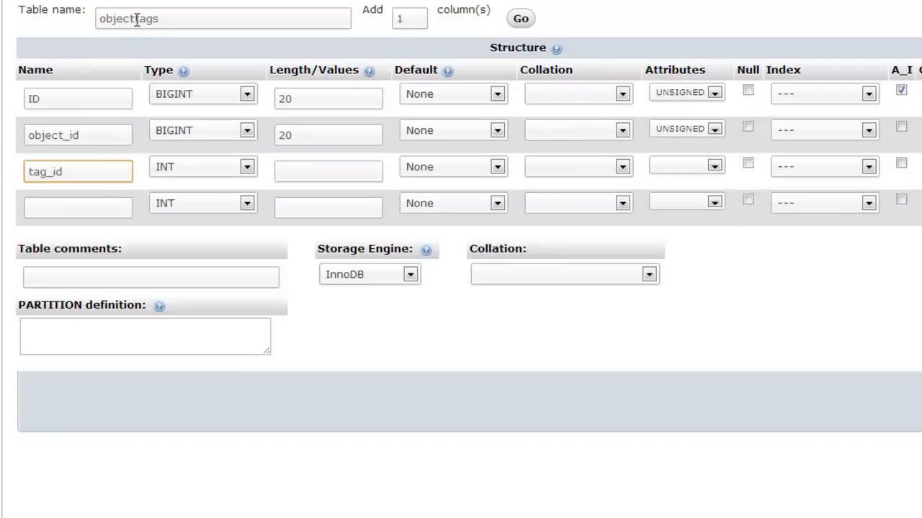
click(226, 175)
click(216, 301)
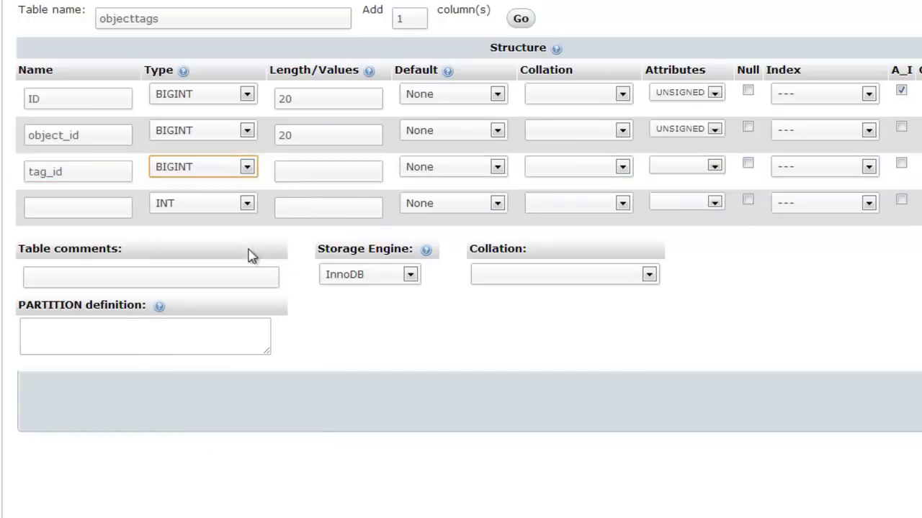
click(309, 174)
text(20)
click(713, 165)
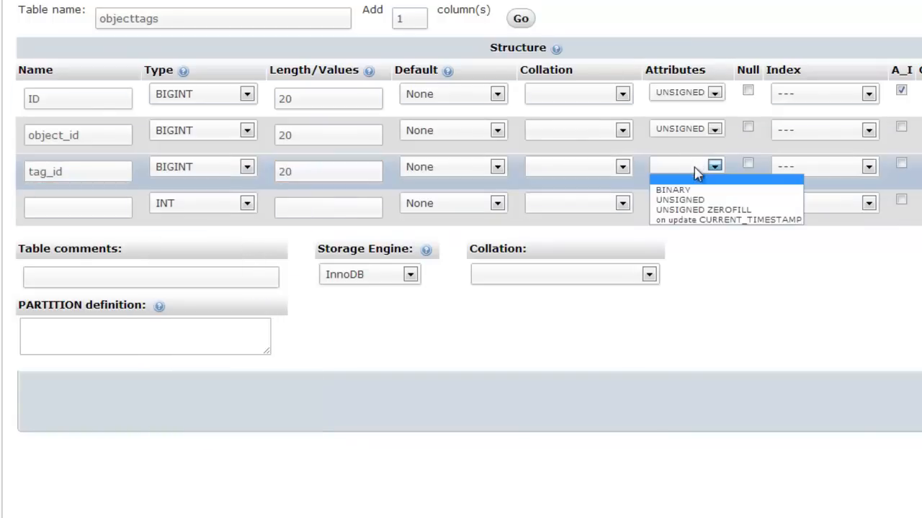
click(664, 199)
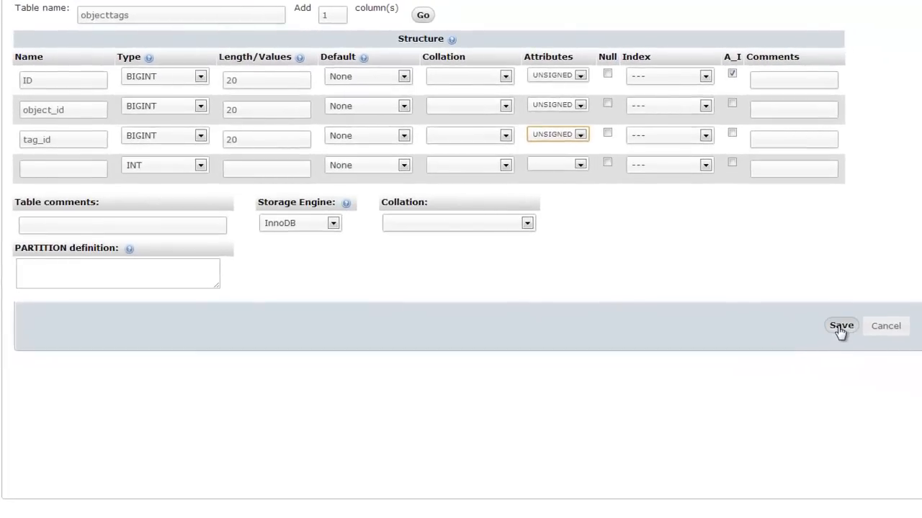
click(841, 327)
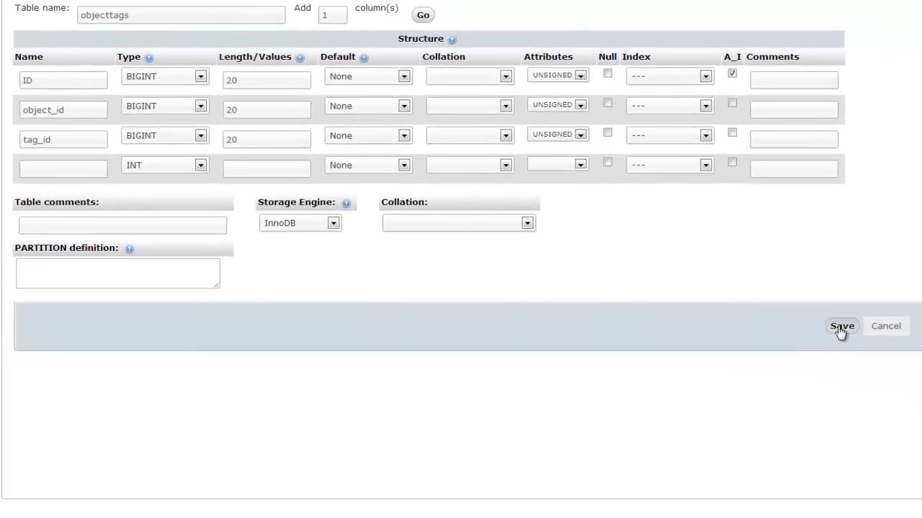